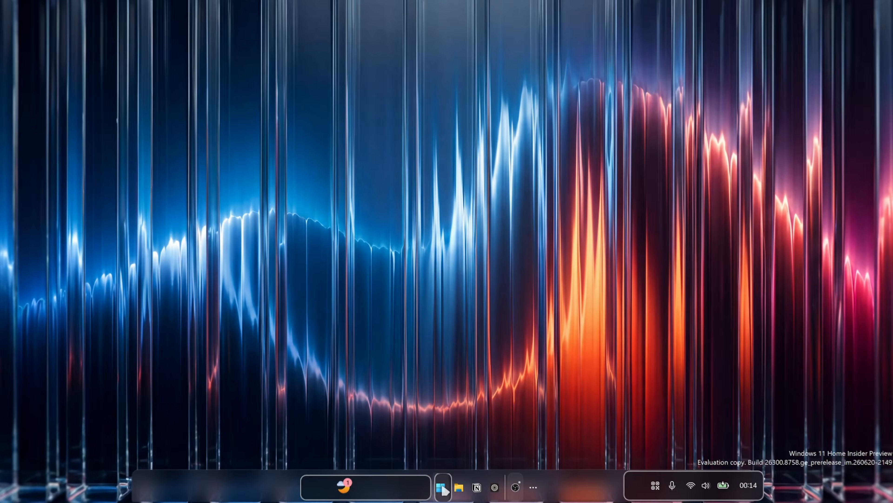
left_click(442, 487)
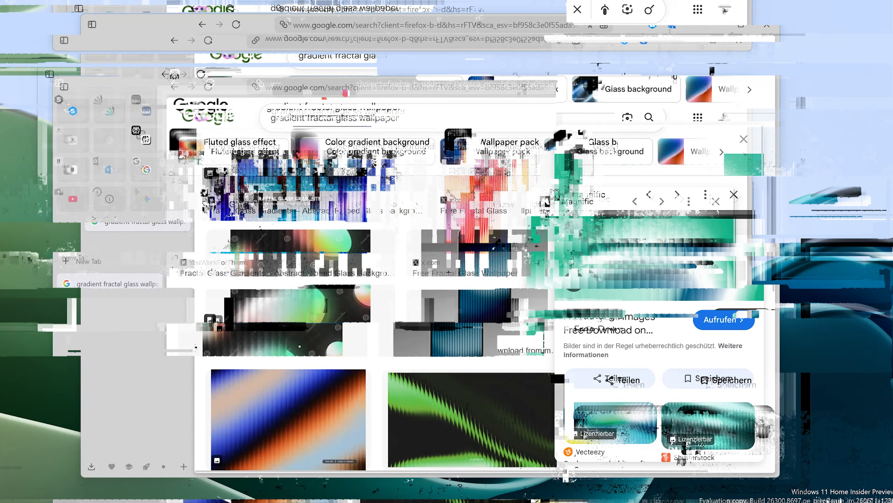
Step: Browse the Google image results for gradient fractal glass wallpaper as style references
scroll(586, 265, "down", 5)
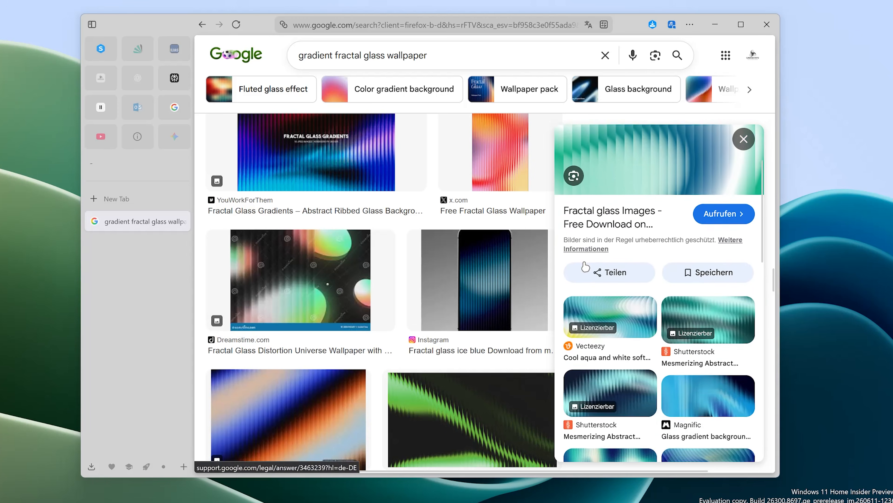
scroll(582, 265, "up", 5)
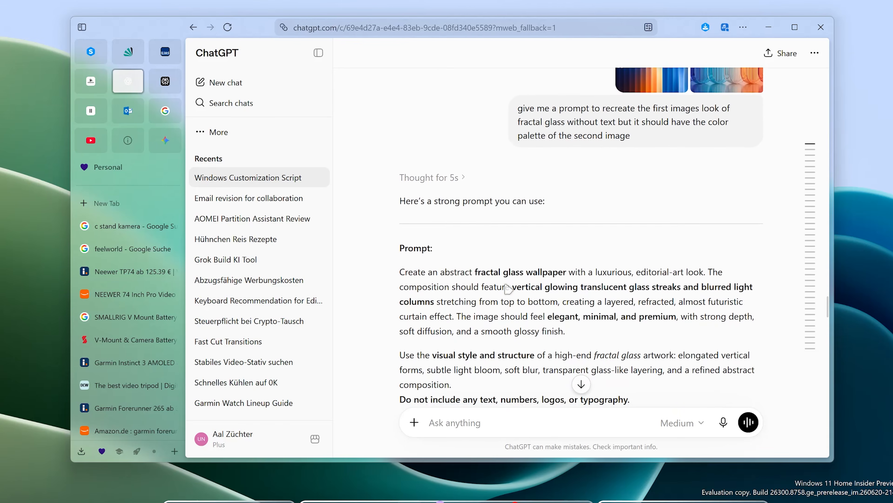
Step: Read the ChatGPT fractal glass wallpaper prompt with its color palette, and inspect the glass image generated in the Firefly workspace
scroll(508, 287, "down", 4)
scroll(508, 287, "down", 6)
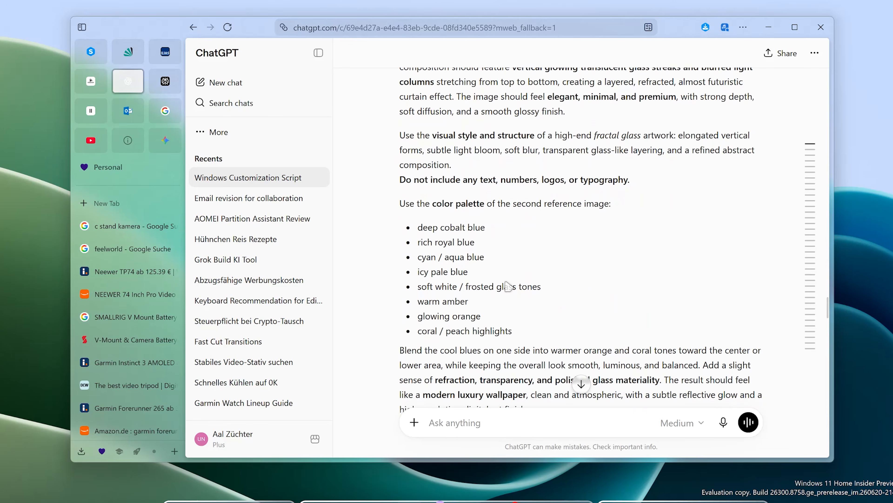
scroll(505, 286, "down", 2)
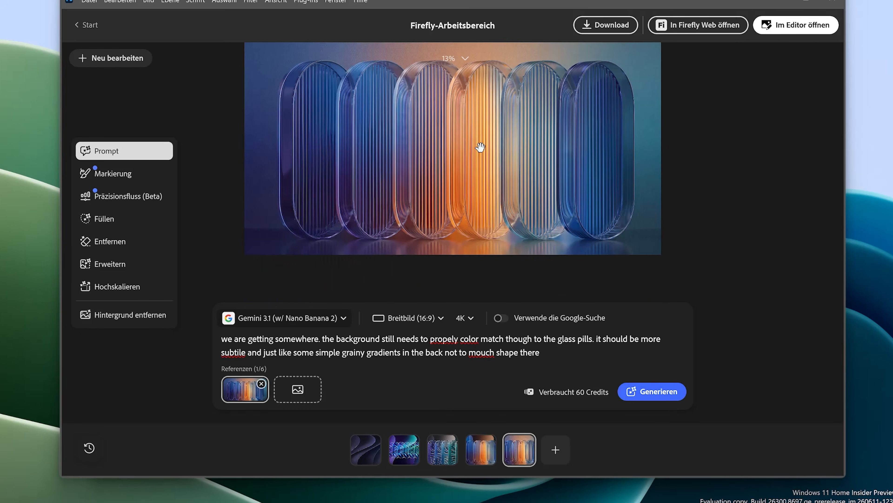
scroll(480, 147, "up", 1)
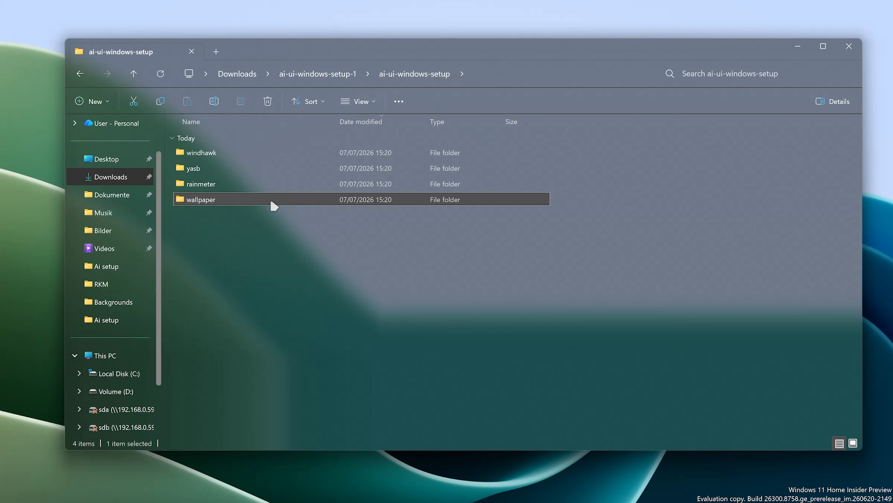
Step: Set the "fractal glass style ai wallpaper" image from the wallpaper folder as desktop background and minimize the folder window
double_click(271, 202)
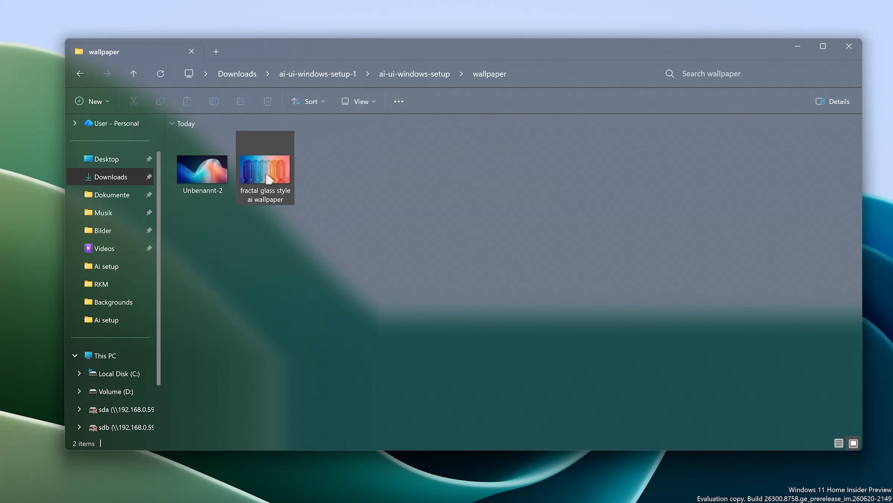
right_click(266, 177)
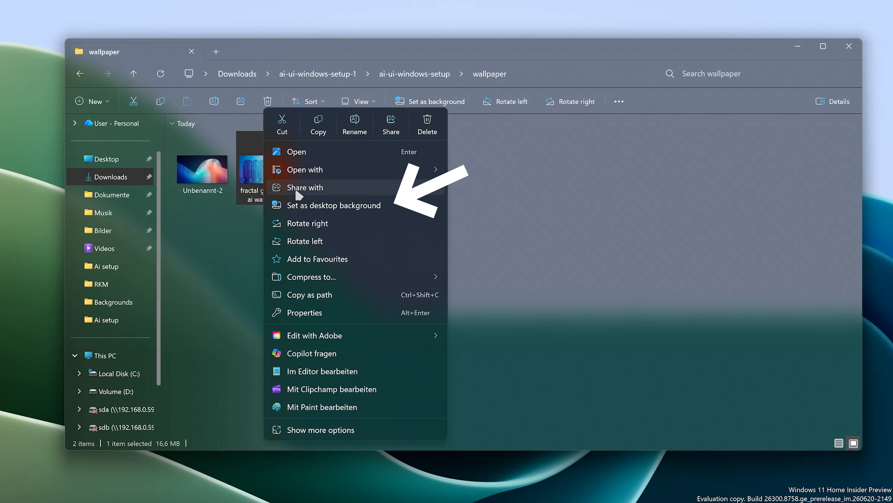
left_click(315, 206)
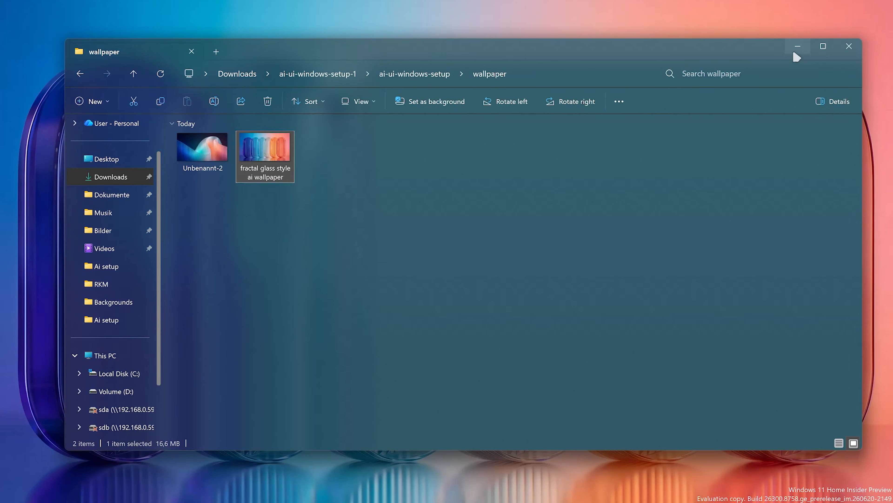
left_click(795, 53)
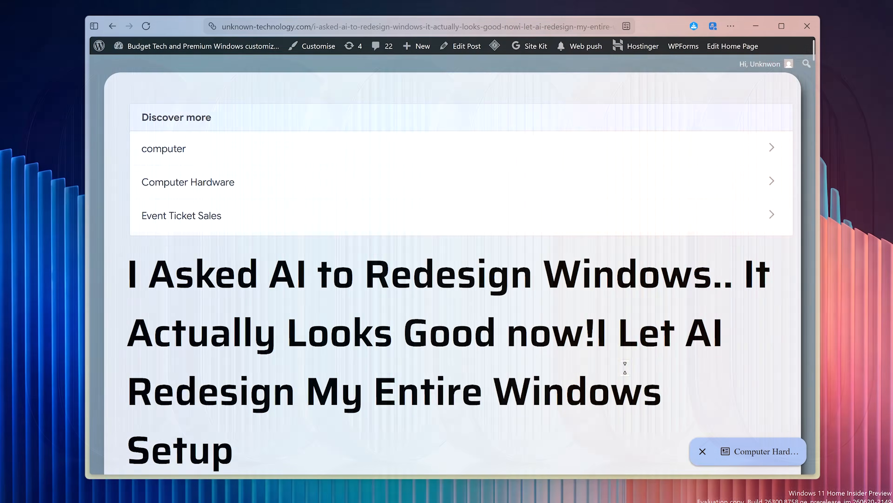
Step: Look through the web article about letting AI redesign the Windows setup
scroll(628, 369, "down", 10)
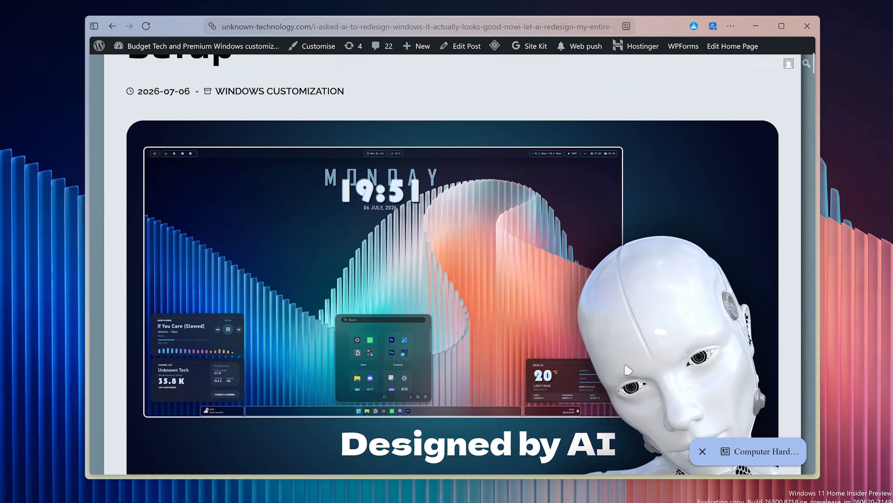
scroll(628, 369, "down", 10)
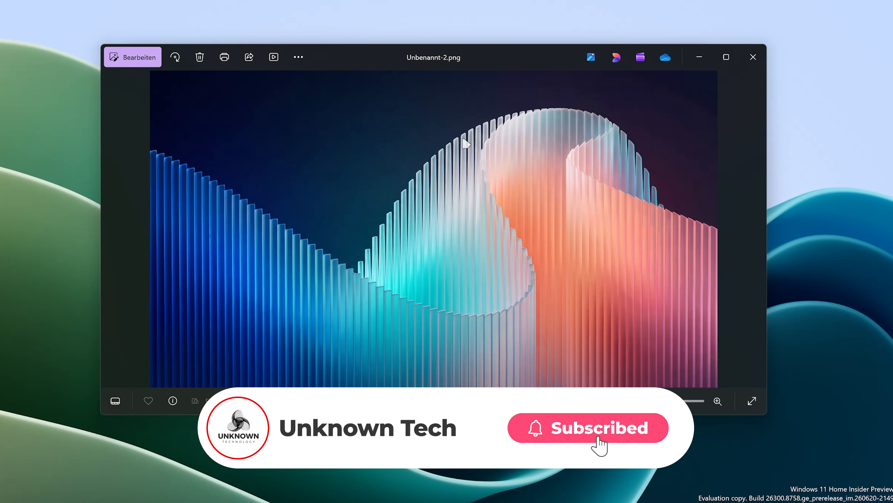
Step: Set the opened image Unbenannt-2.png as the desktop background
right_click(454, 146)
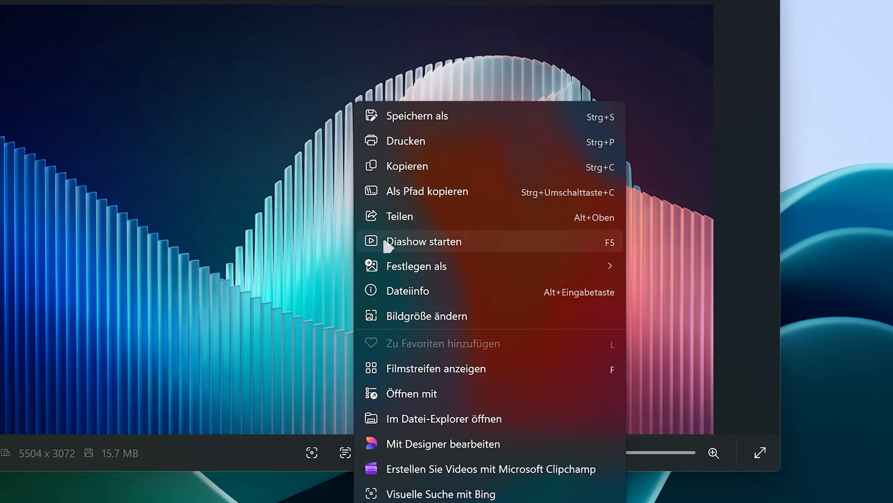
mouse_move(498, 263)
left_click(713, 291)
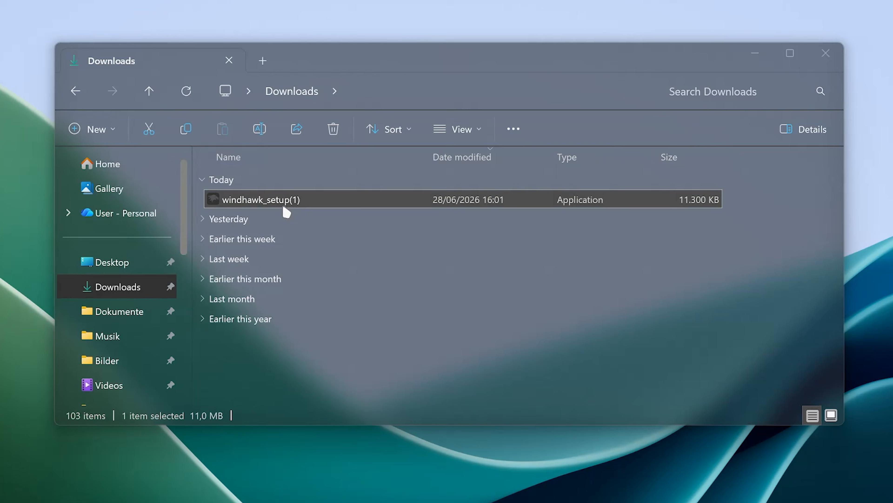
Step: Run the windhawk_setup(1) installer from Downloads and install the Windows 11 Taskbar Styler mod in Windhawk
double_click(285, 203)
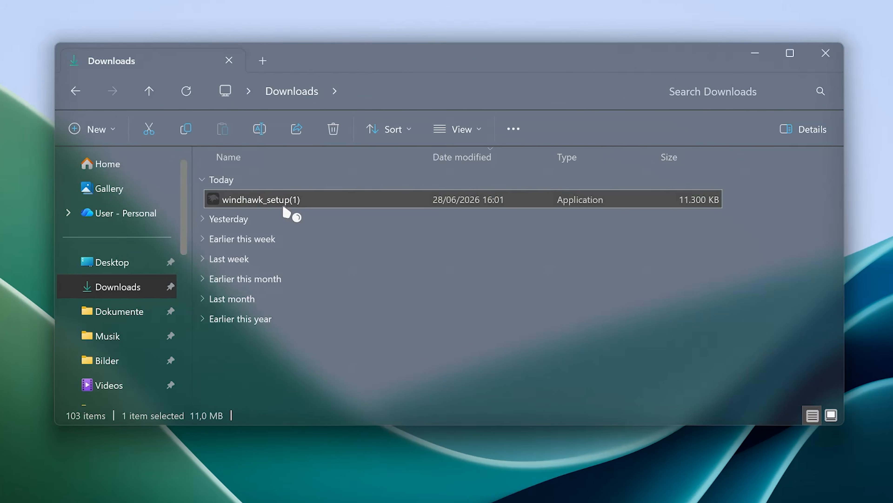
left_click(446, 347)
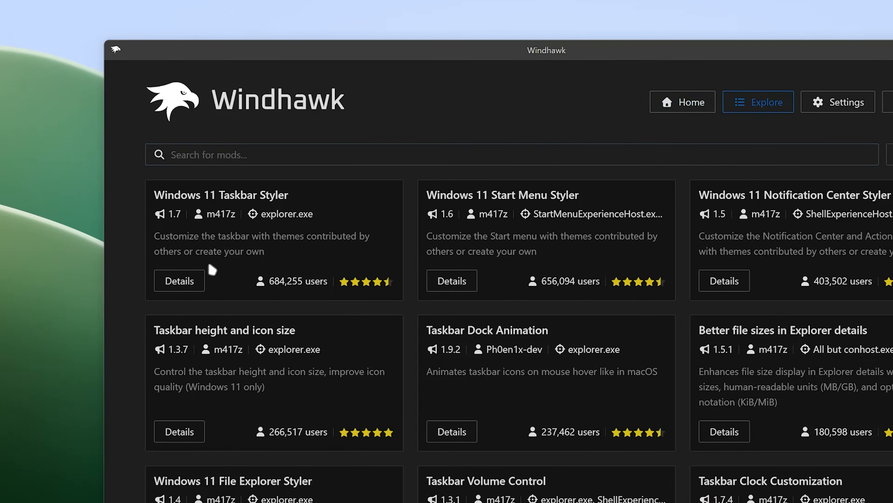
left_click(197, 284)
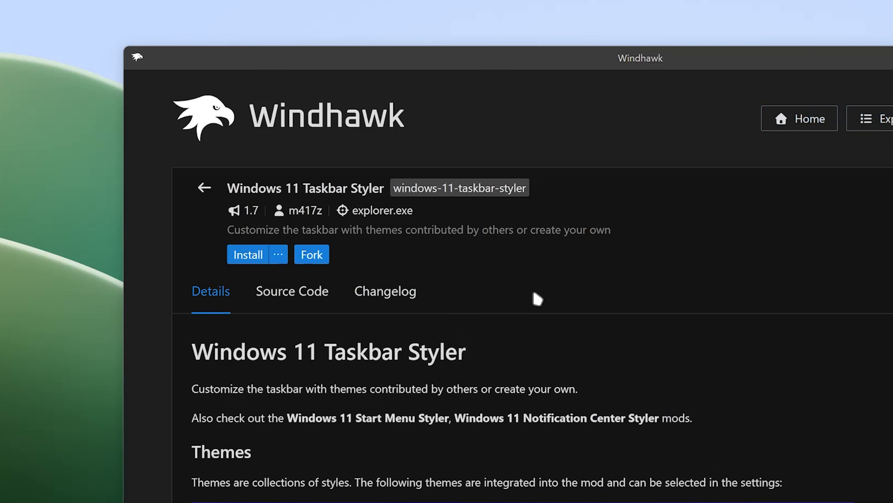
left_click(248, 254)
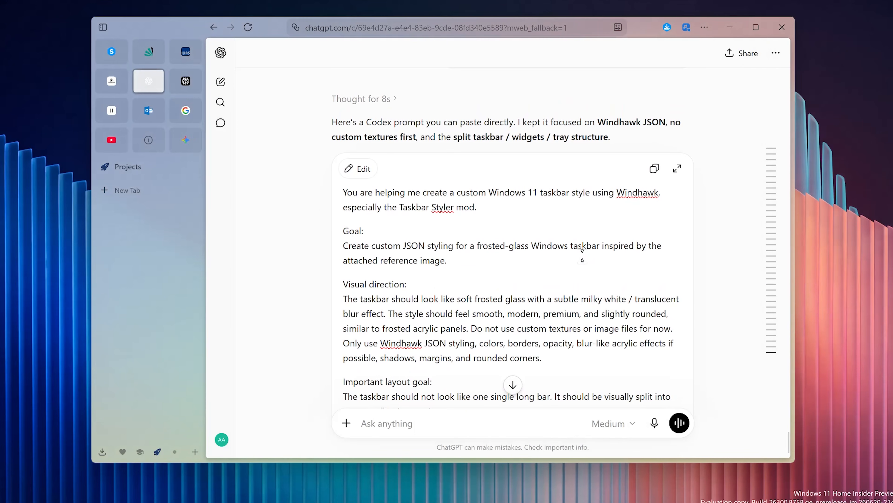
Step: Read the ChatGPT prompt for a frosted-glass taskbar and the Windhawk JSON answer in the "Inspect Windhawk mods" chat
scroll(583, 255, "down", 1)
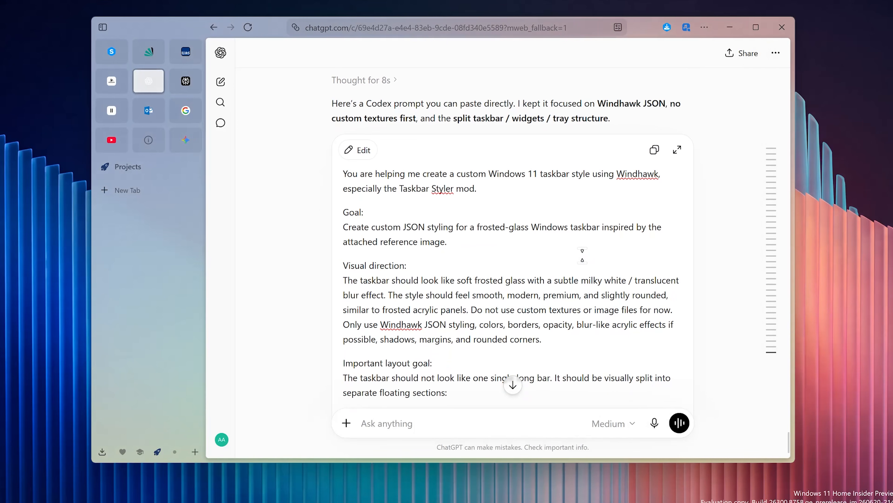
scroll(582, 255, "down", 15)
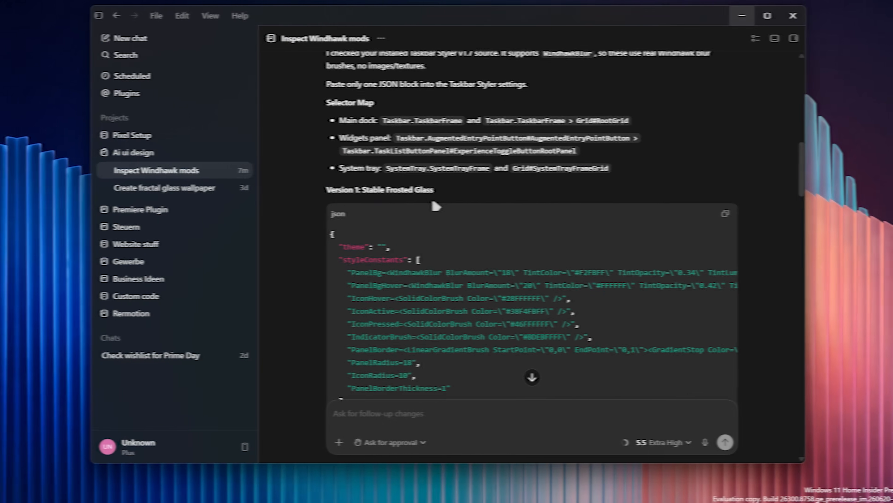
scroll(416, 198, "down", 2)
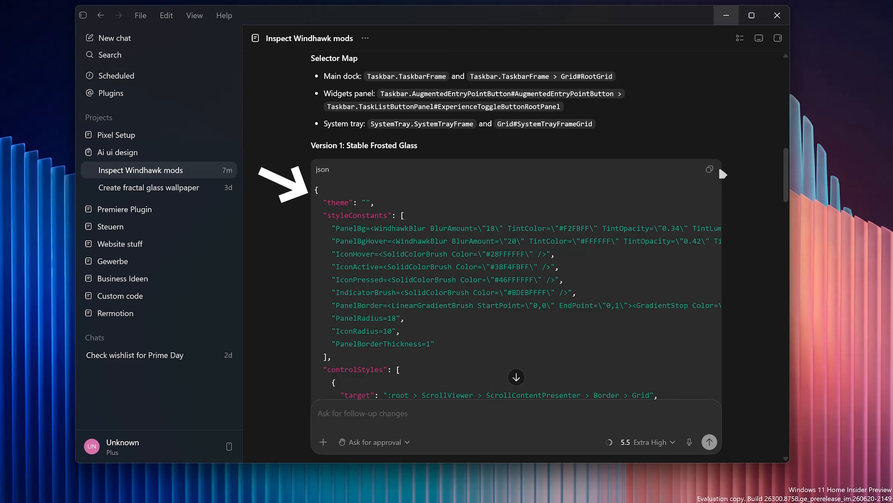
Step: Replace the Taskbar Styler's textual settings with the "Version 1: Stable Frosted Glass" JSON and save them
left_click(580, 247)
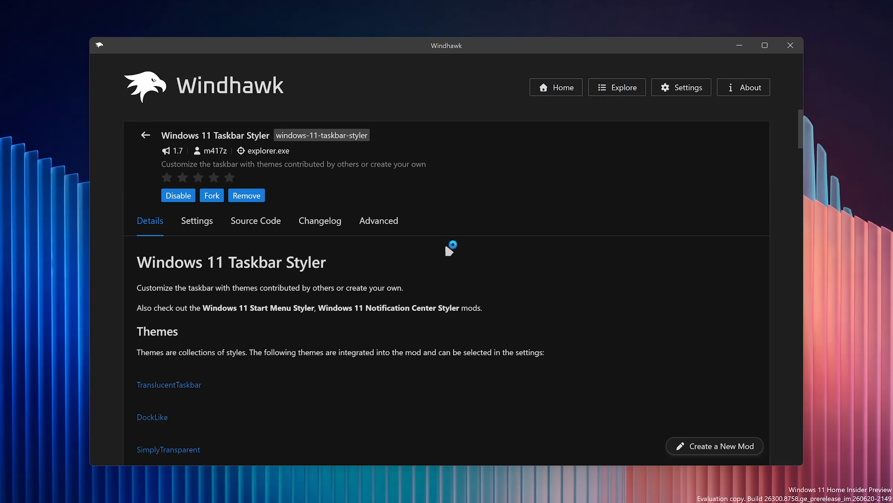
left_click(192, 231)
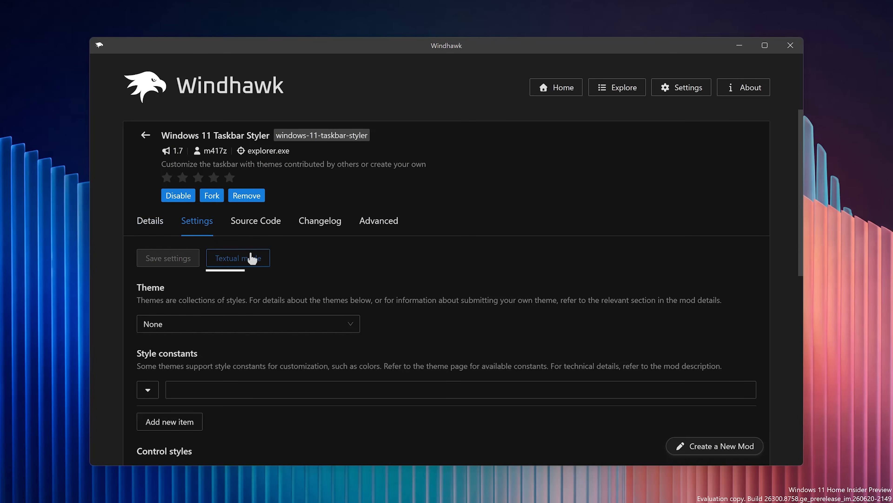
left_click(252, 260)
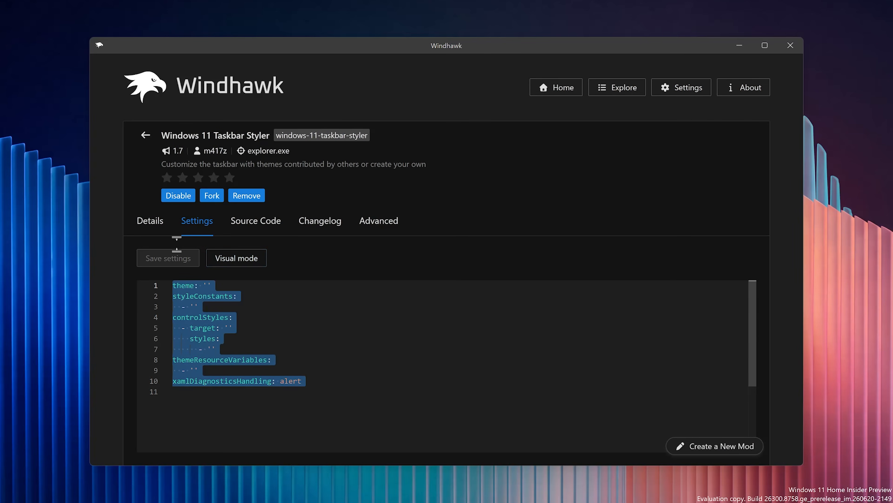
key("BackSpace")
key("ctrl+v")
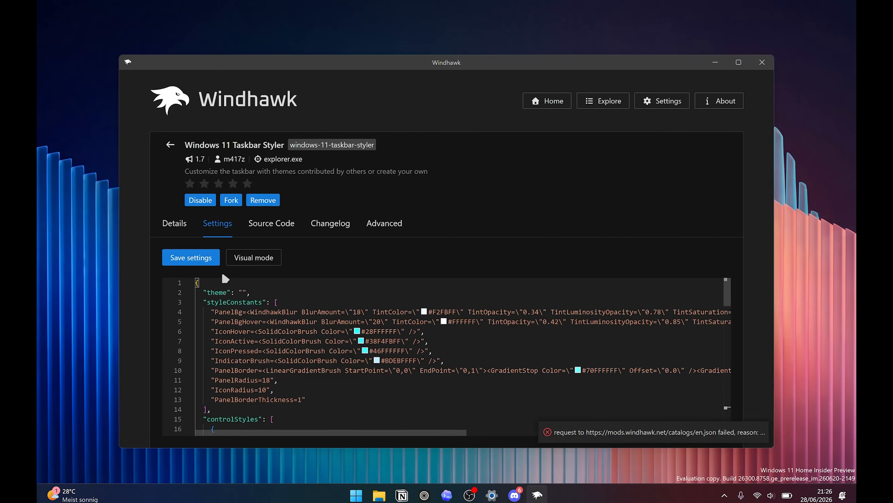
left_click(184, 258)
Step: Paste the full boxier, more transparent split-layout JSON into the Taskbar Styler's textual settings and save them
scroll(306, 331, "down", 1)
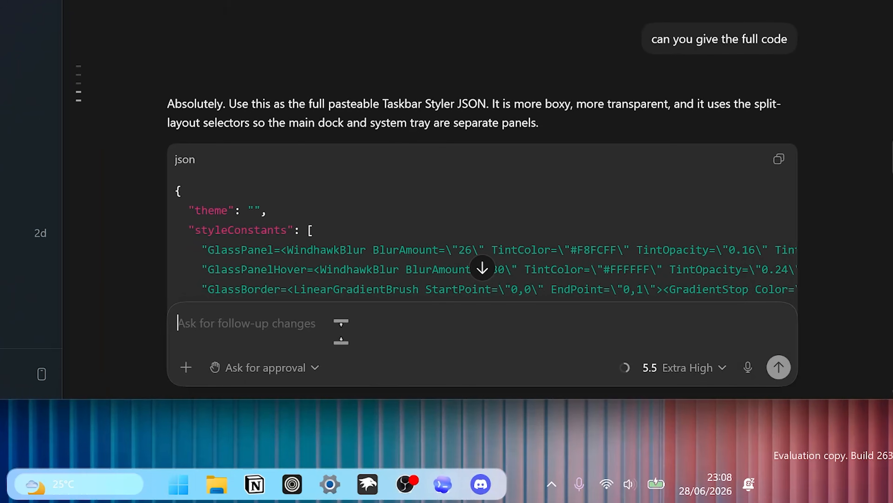
key("ctrl+v")
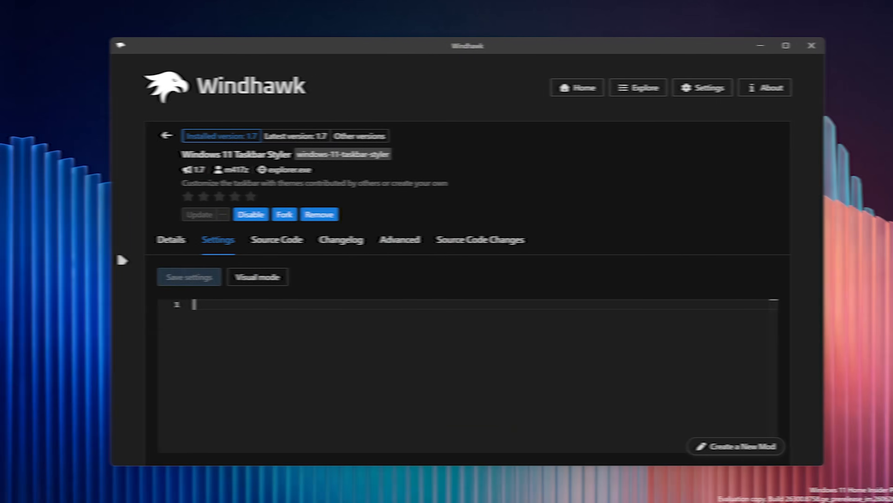
key("ctrl+v")
left_click(169, 276)
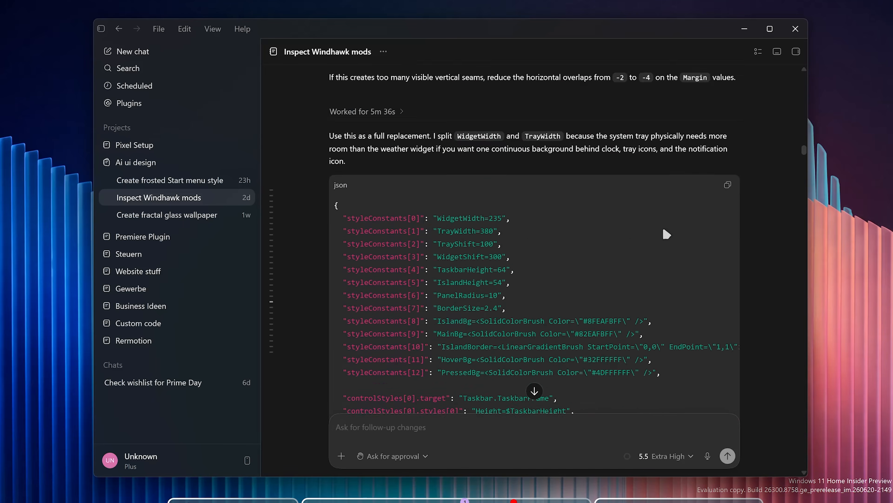
Step: Review the full replacement taskbar JSON, including its width constants and control styles, in the "Inspect Windhawk mods" chat
scroll(667, 234, "down", 15)
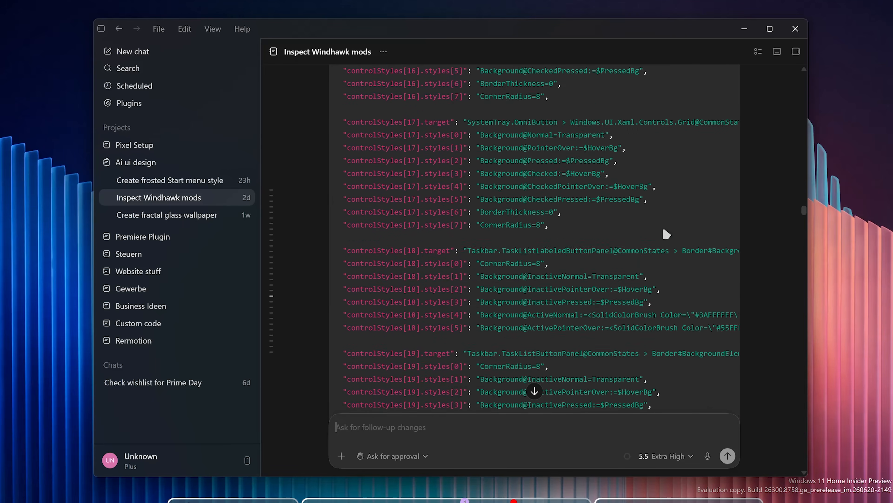
scroll(666, 234, "down", 8)
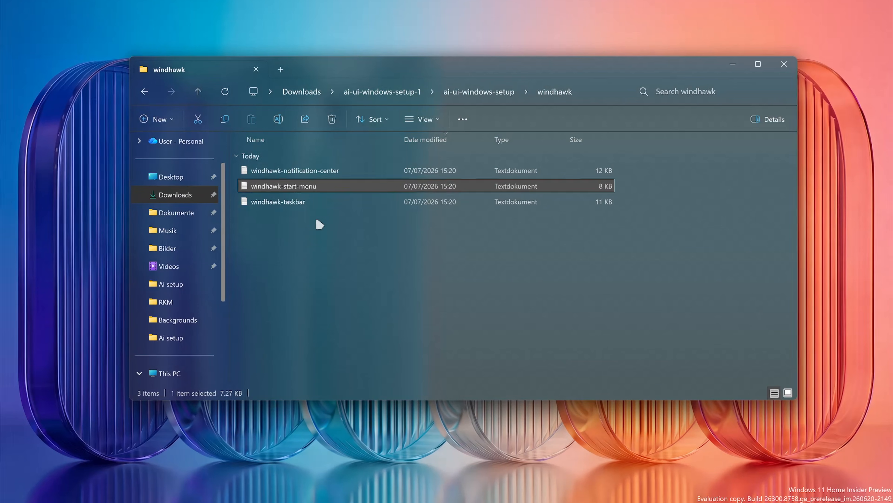
Step: Replace the Windows 11 Taskbar Styler's exported mod settings with the full contents of windhawk-taskbar.txt and save them
double_click(323, 206)
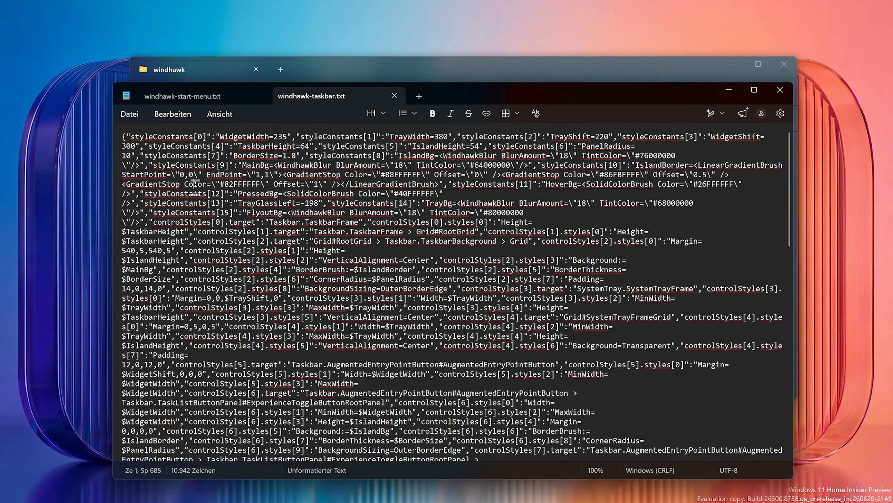
key("ctrl+a")
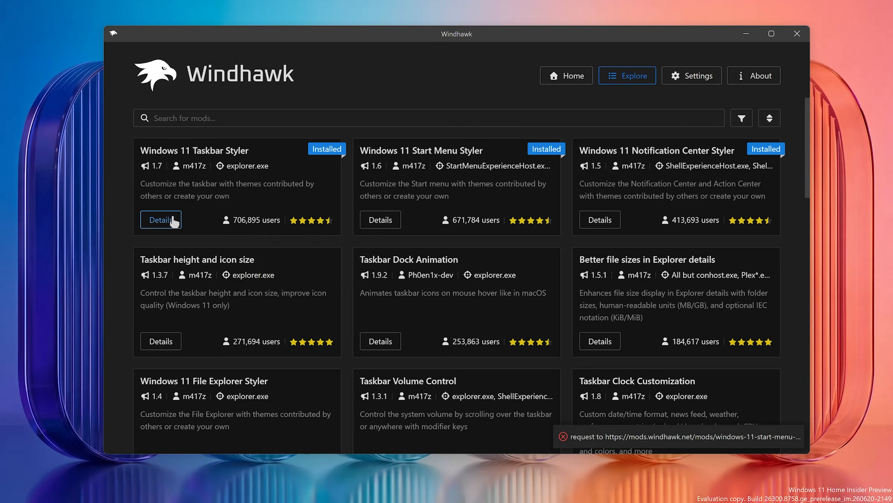
left_click(159, 220)
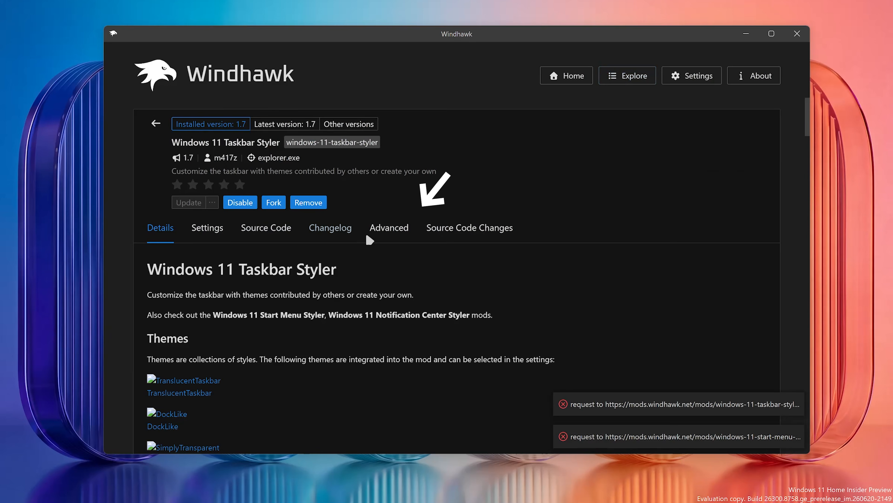
left_click(381, 230)
left_click_drag(505, 285, 171, 274)
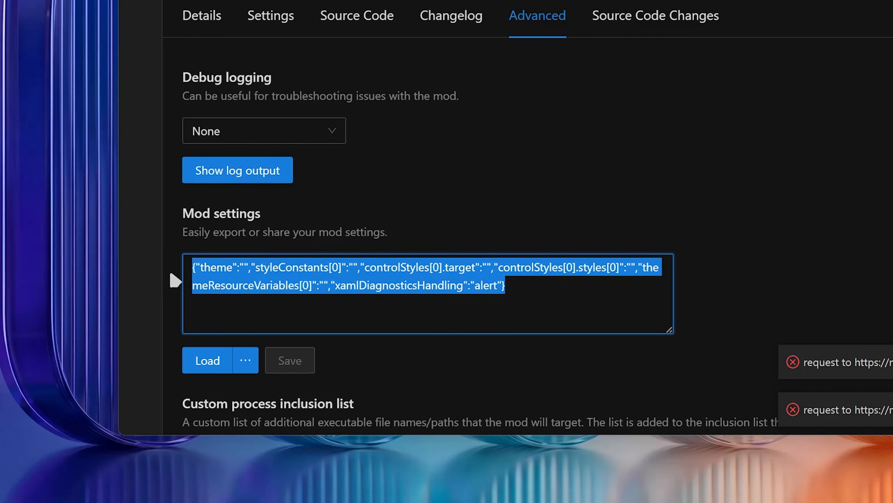
key("ctrl+v")
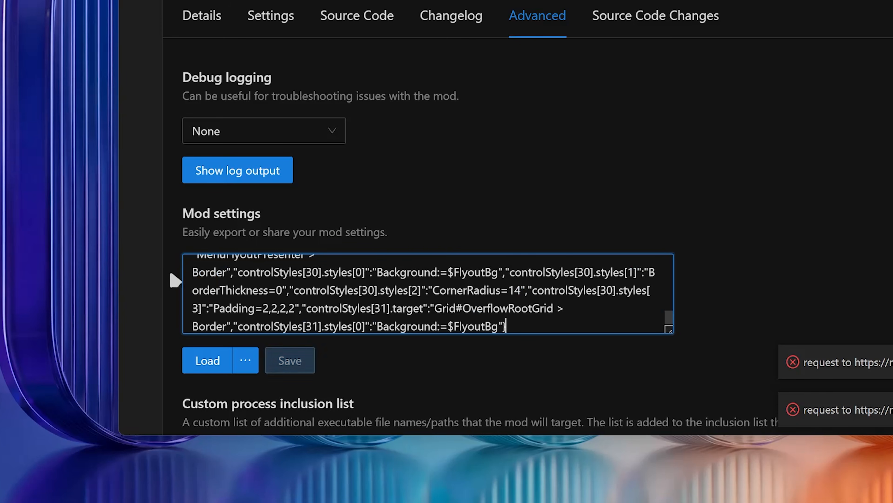
left_click(290, 377)
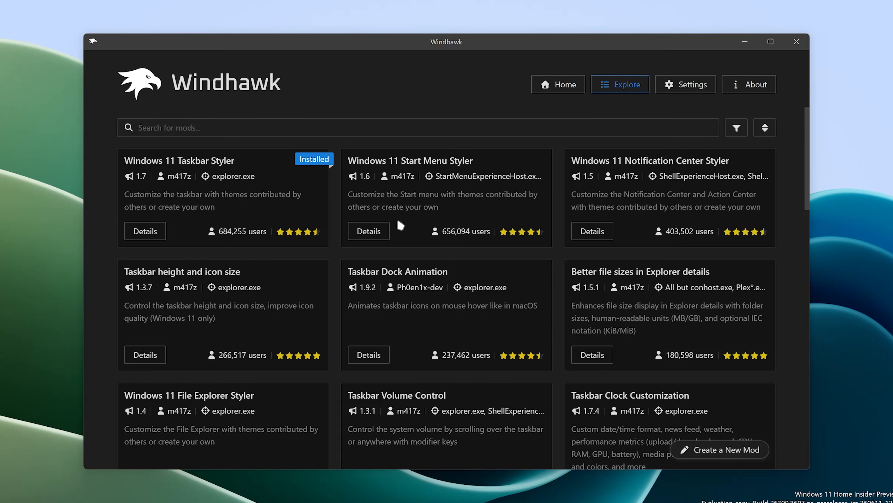
Step: Install the Windows 11 Start Menu Styler mod in Windhawk and accept its installation prompt
left_click(377, 233)
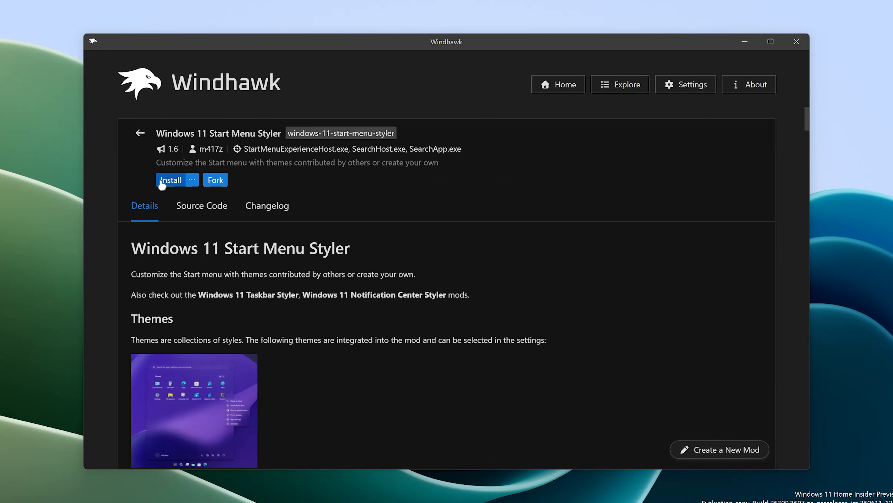
left_click(169, 180)
left_click(502, 356)
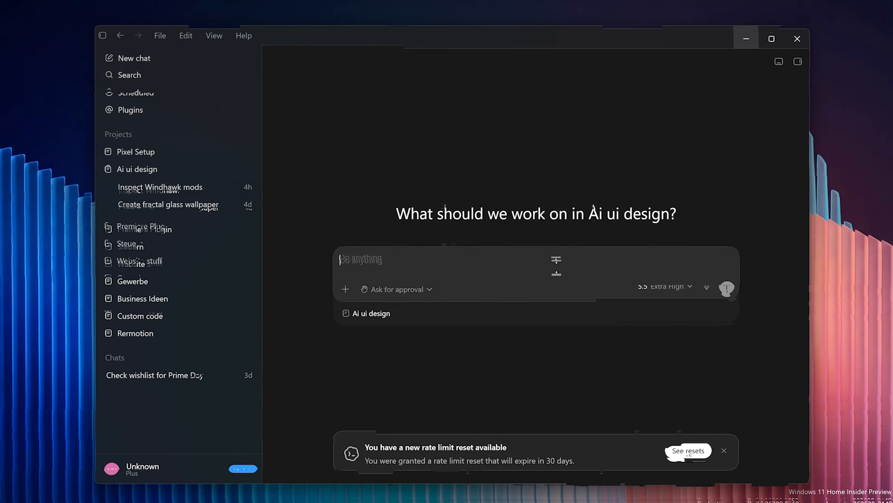
Step: Submit the frosted-glass Start menu prompt in ChatGPT's "Ai ui design" project and review the more transparent JSON version
key("ctrl+v")
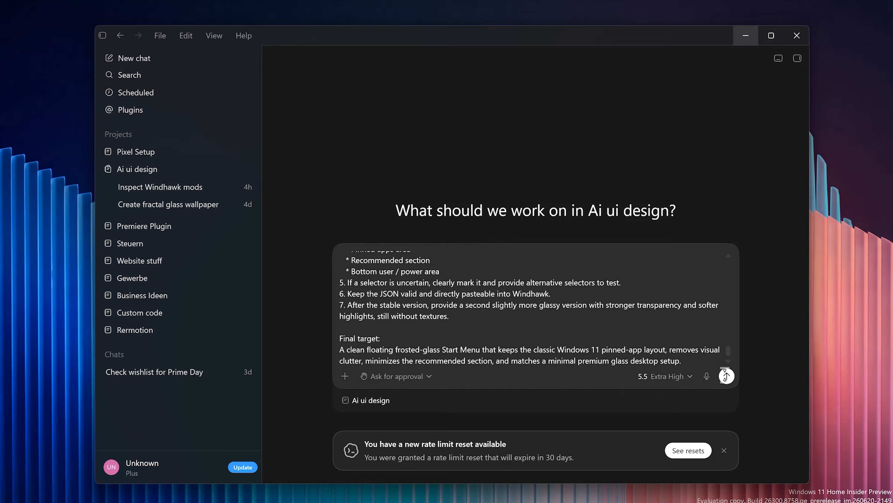
left_click(726, 376)
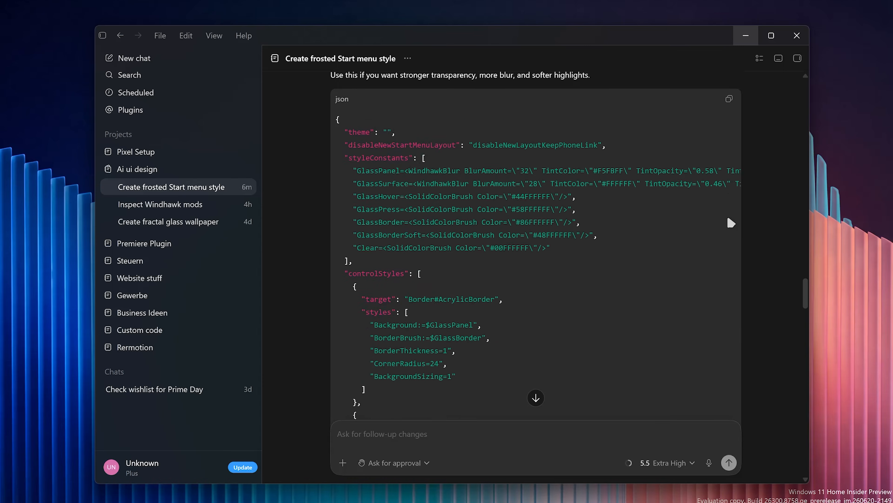
scroll(733, 220, "up", 3)
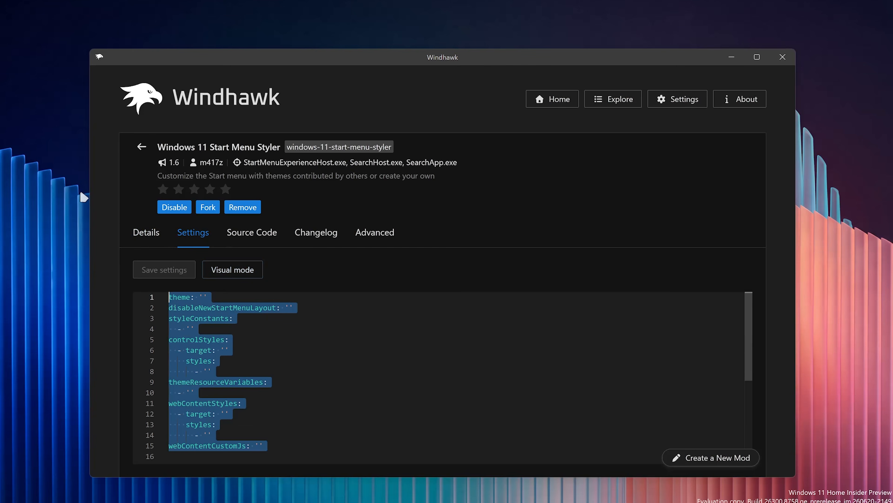
Step: Replace the Start Menu Styler's textual settings in Windhawk with the glassier Start menu JSON and save them
key("Delete")
key("ctrl+v")
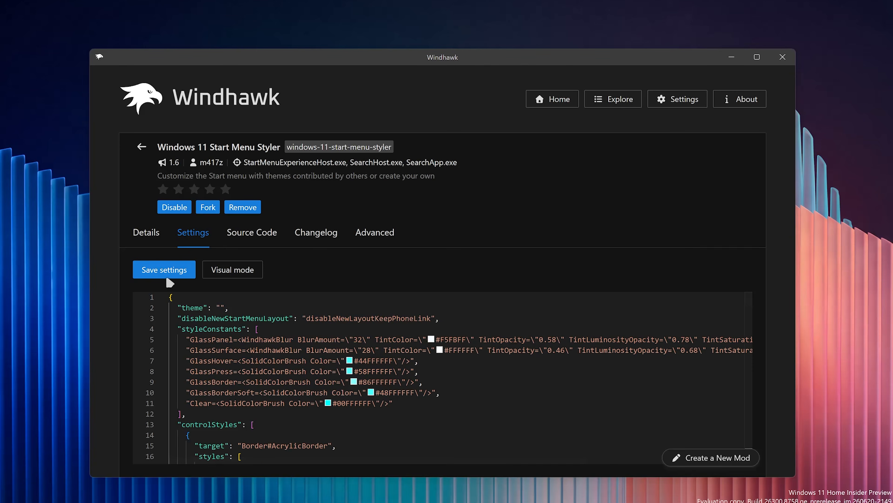
left_click(171, 280)
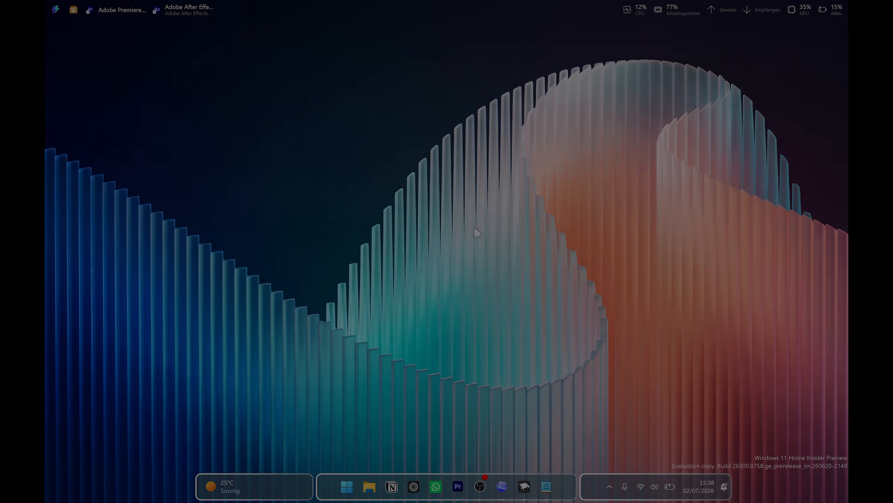
Step: Open the Start menu and look through its pinned apps, recommended items and app categories to check the glass styling
key("super")
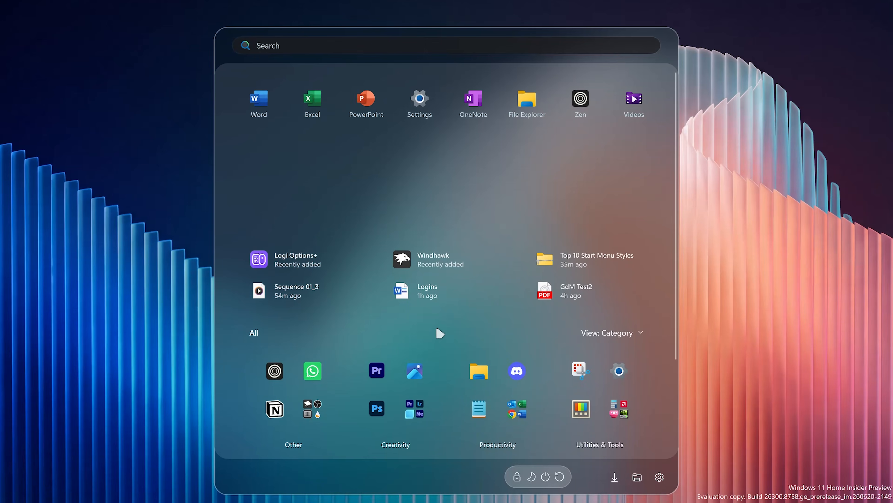
scroll(436, 328, "down", 3)
scroll(428, 322, "up", 3)
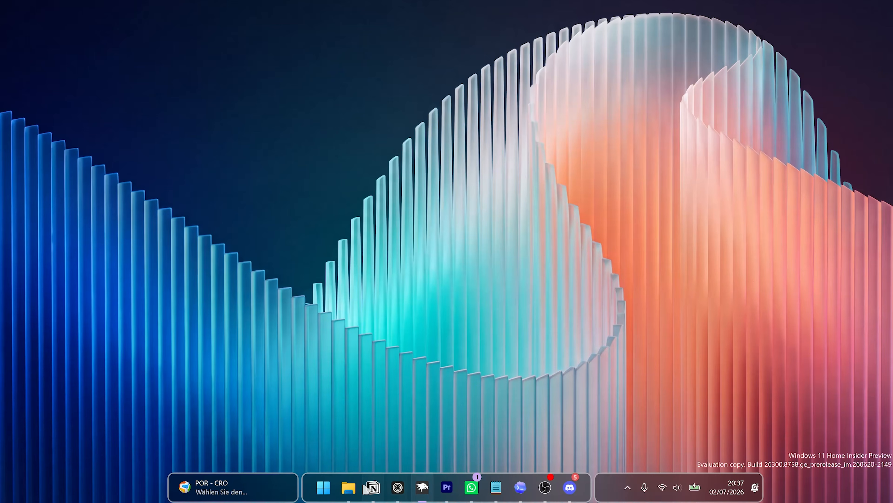
left_click(337, 488)
scroll(399, 424, "down", 5)
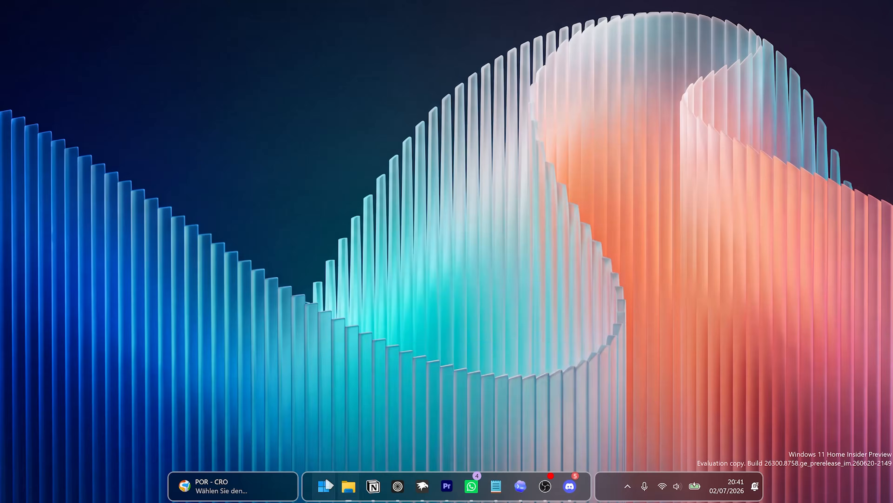
key("super")
scroll(471, 343, "down", 3)
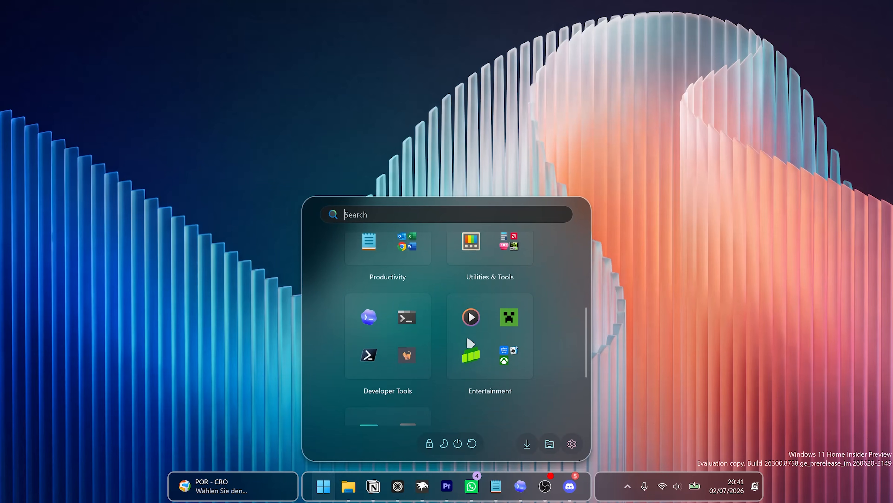
scroll(470, 343, "down", 5)
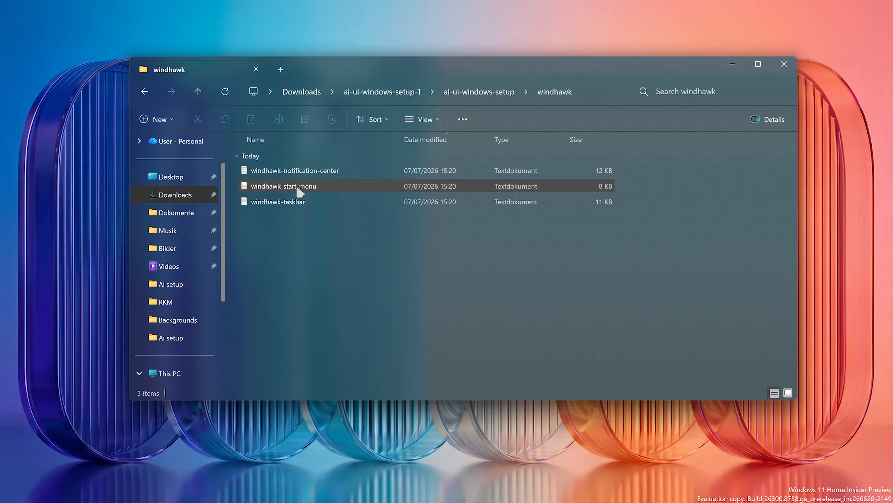
Step: Replace the Start Menu Styler's exported mod settings with the full contents of windhawk-start-menu.txt
double_click(298, 186)
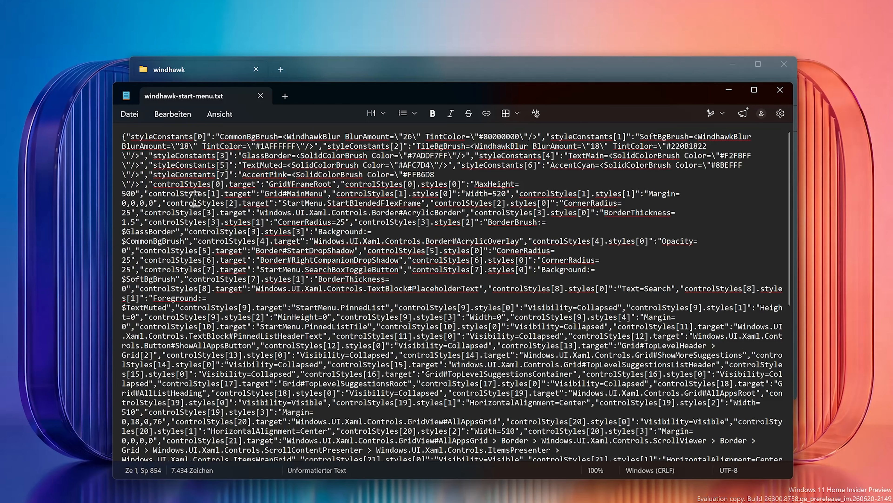
key("ctrl+a")
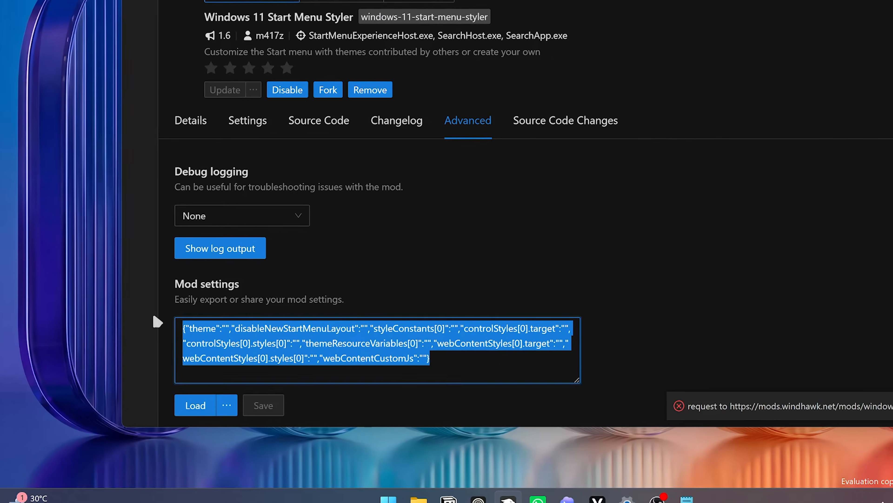
key("ctrl+v")
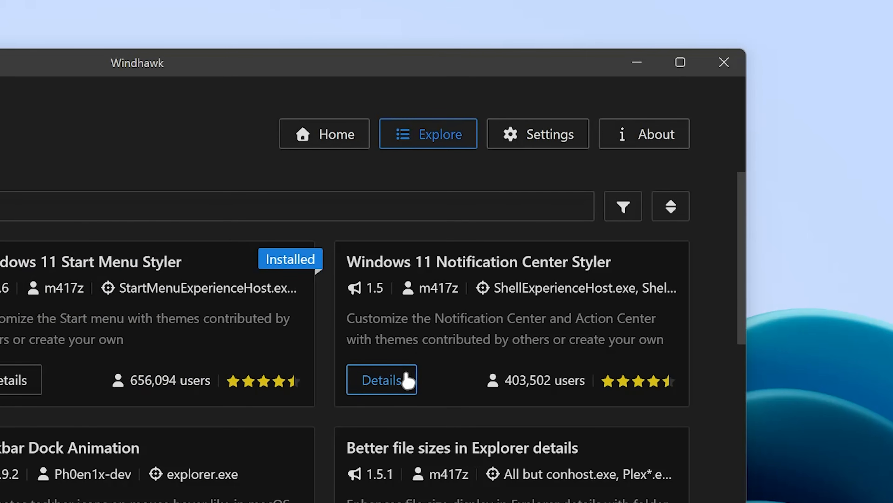
Step: Install the Windows 11 Notification Center Styler mod in Windhawk and accept its installation prompt
left_click(408, 380)
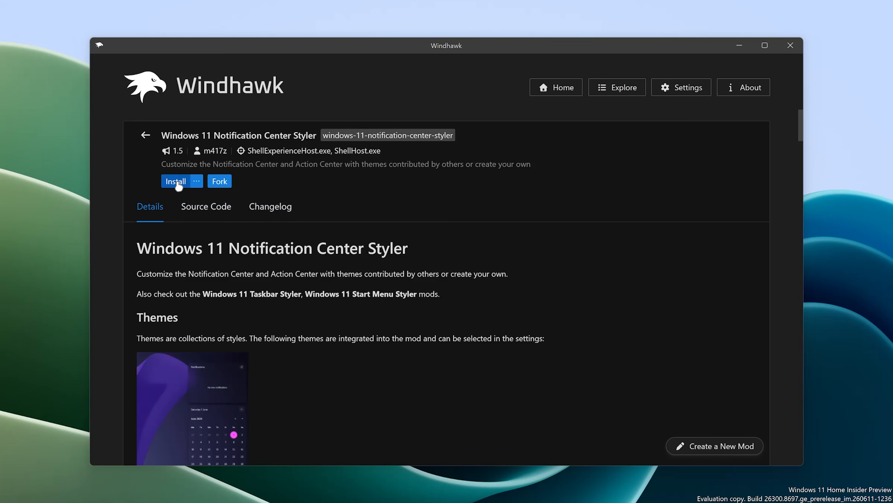
left_click(176, 182)
left_click(528, 354)
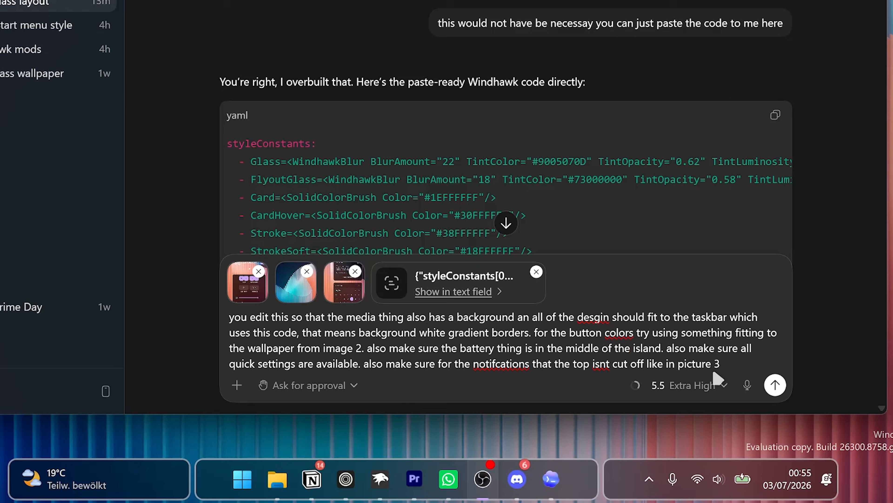
Step: Send ChatGPT the prompt for a media background, gradient borders, wallpaper-matched buttons and uncut notifications, and inspect the current quick settings
left_click(775, 385)
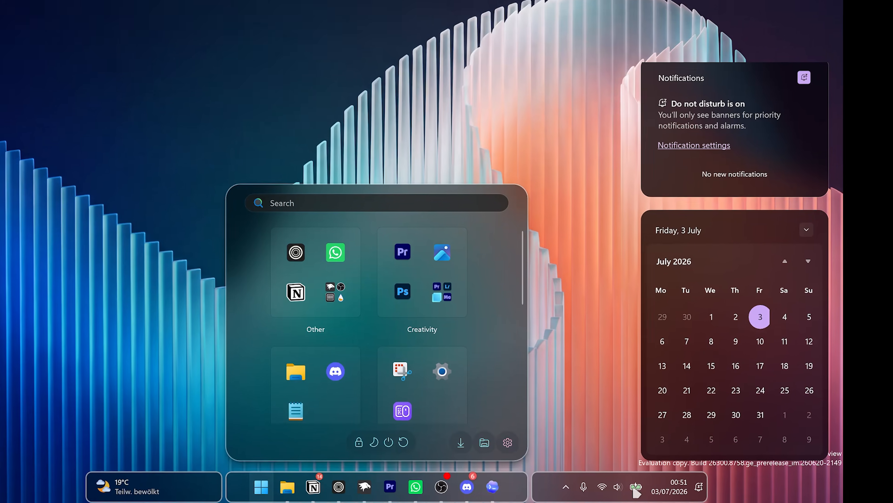
left_click(642, 484)
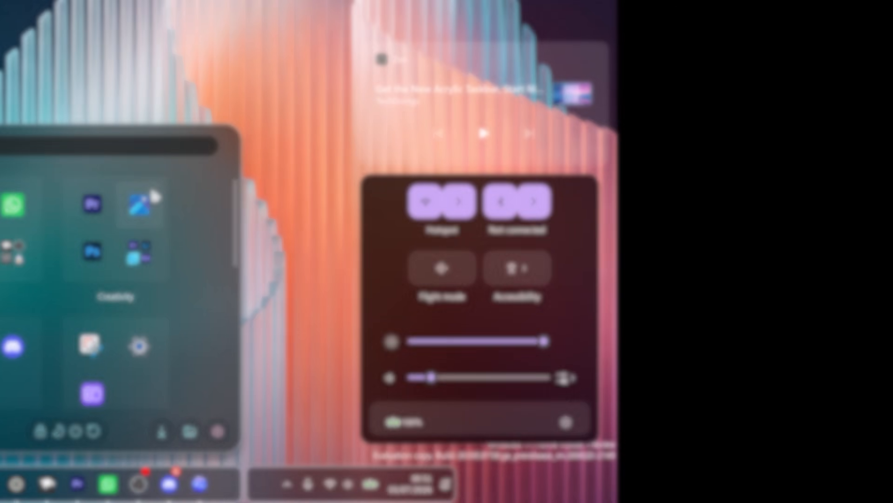
left_click(719, 255)
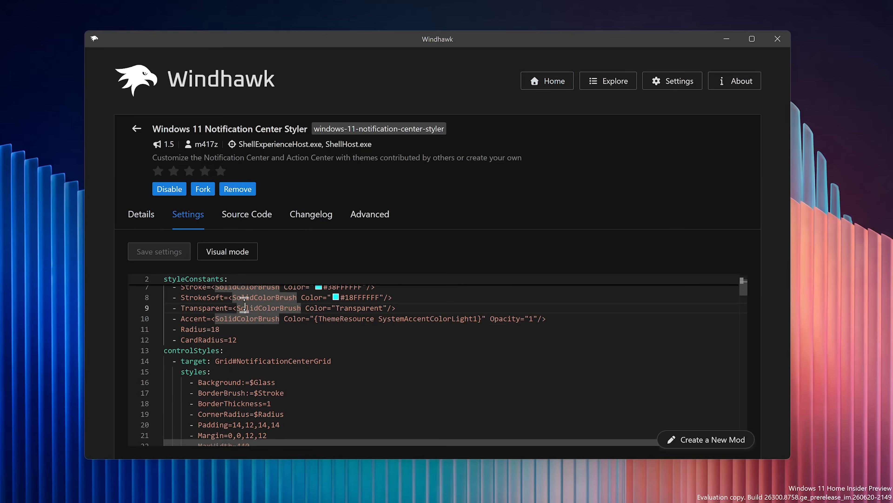
Step: Replace all of the Notification Center Styler's textual settings with the revised code from ChatGPT
key("ctrl+a")
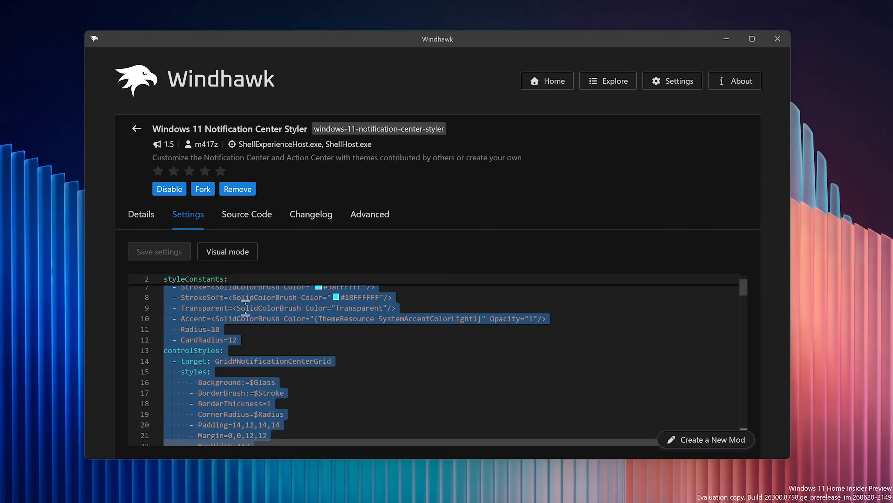
key("ctrl+v")
key("ctrl+v")
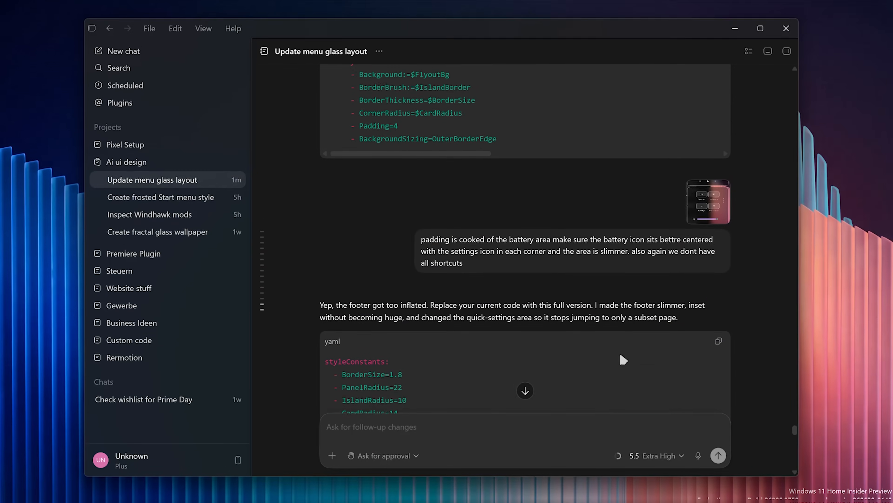
Step: Review the slimmer-footer YAML in the "Update menu glass layout" chat and the Notification Center Styler's settings, and minimize Windhawk
scroll(623, 359, "down", 15)
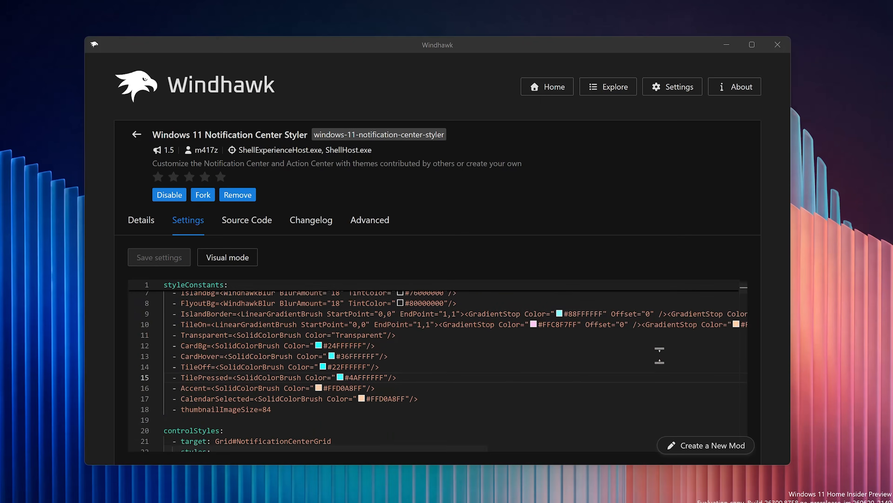
scroll(436, 366, "down", 15)
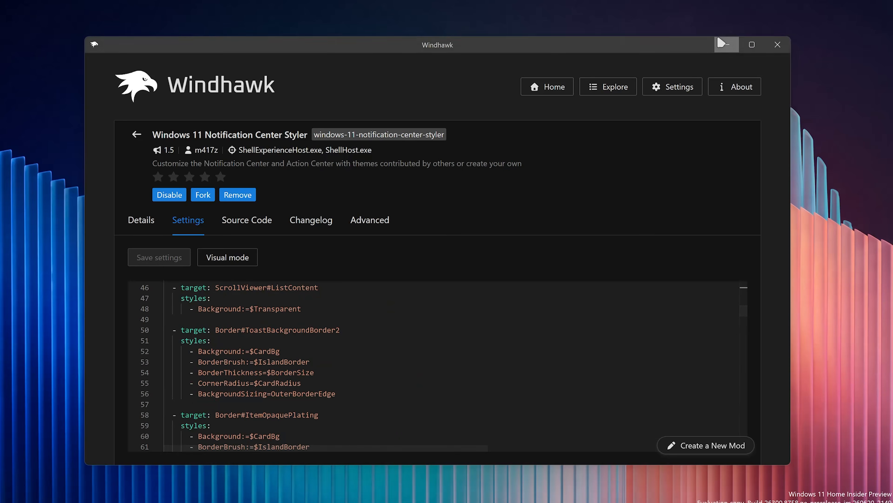
left_click(720, 42)
Step: Open the quick settings and notification center flyouts from the taskbar to check their glass styling
left_click(664, 486)
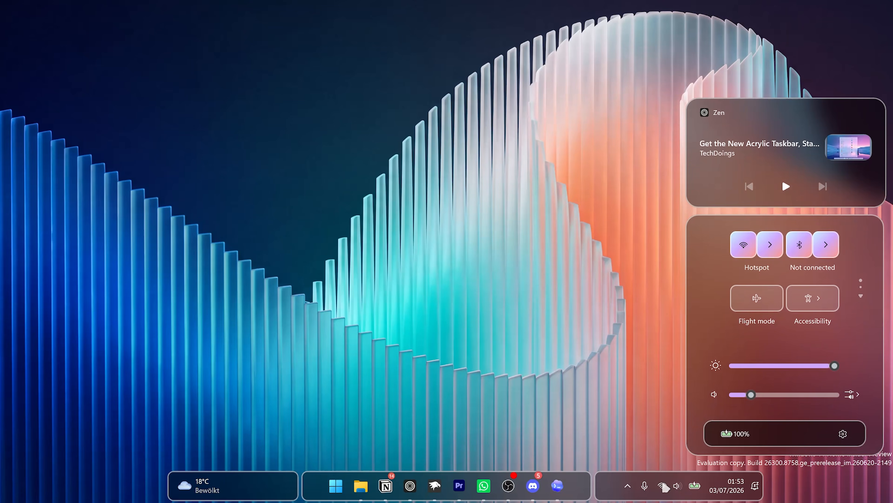
left_click(745, 489)
left_click(688, 491)
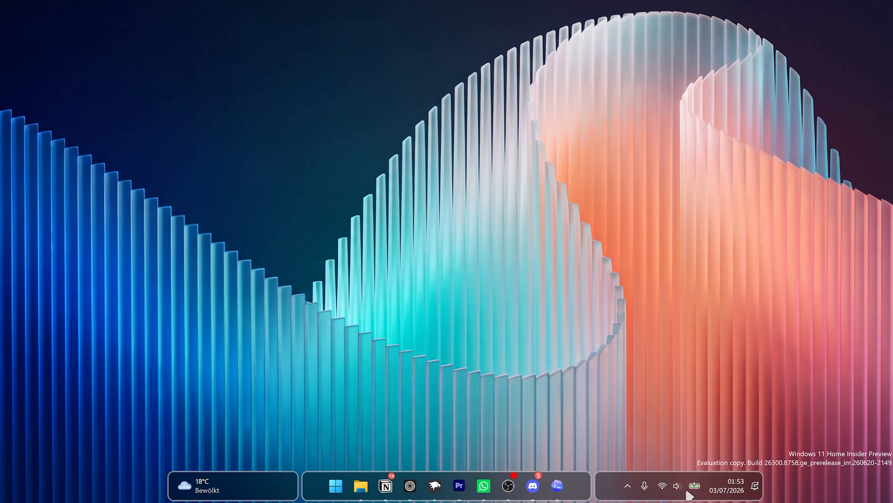
left_click(677, 489)
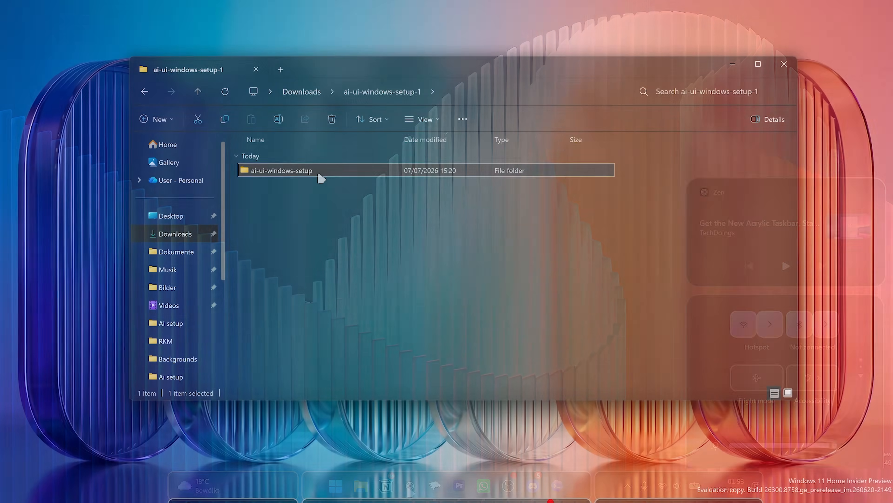
Step: Replace the Notification Center Styler's advanced mod settings in Windhawk with the contents of windhawk-notification-center from the ai-ui-windows-setup download
double_click(317, 171)
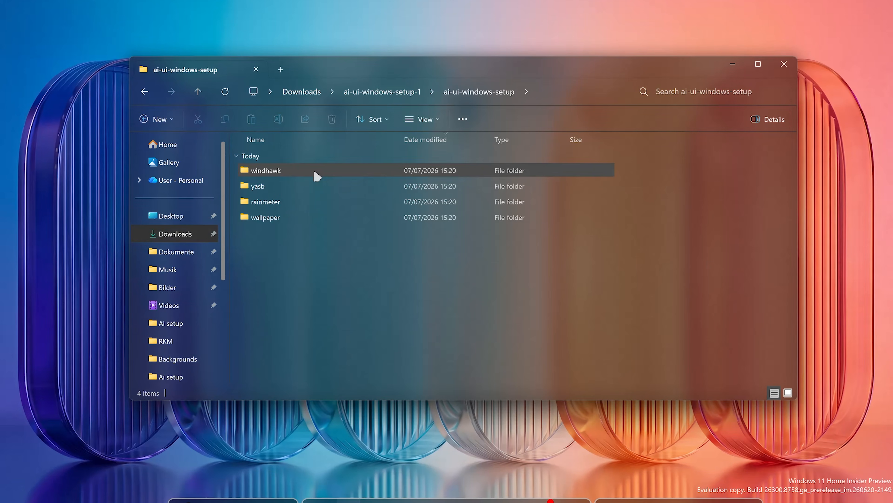
double_click(316, 171)
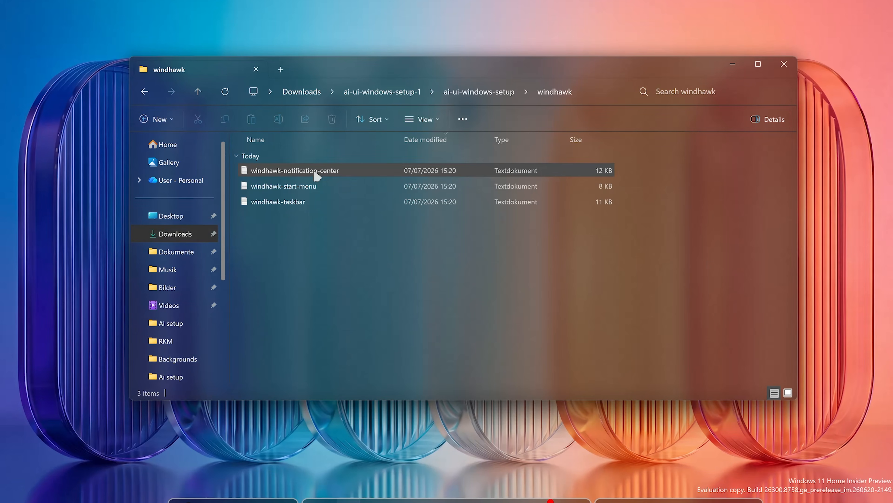
double_click(334, 172)
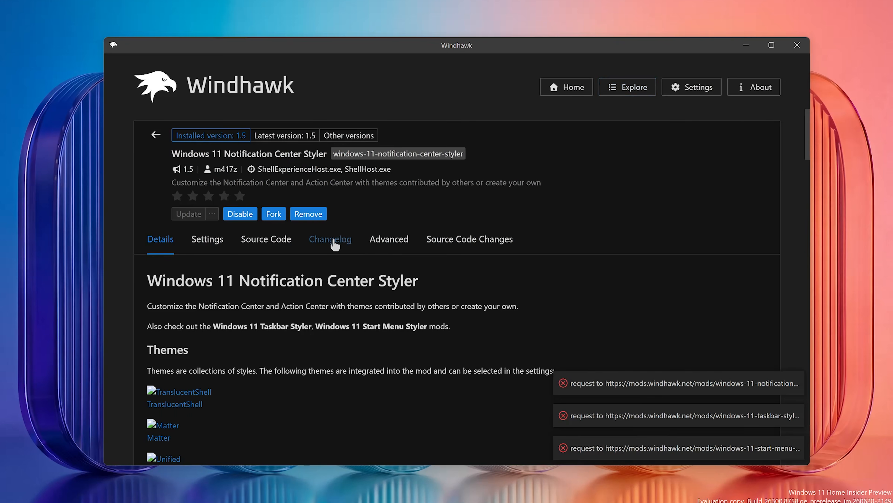
left_click(376, 242)
key("ctrl+a")
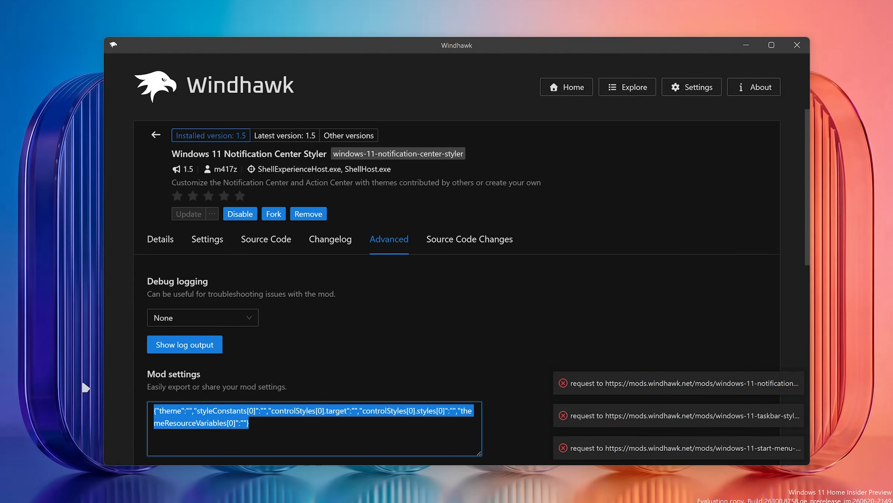
key("ctrl+v")
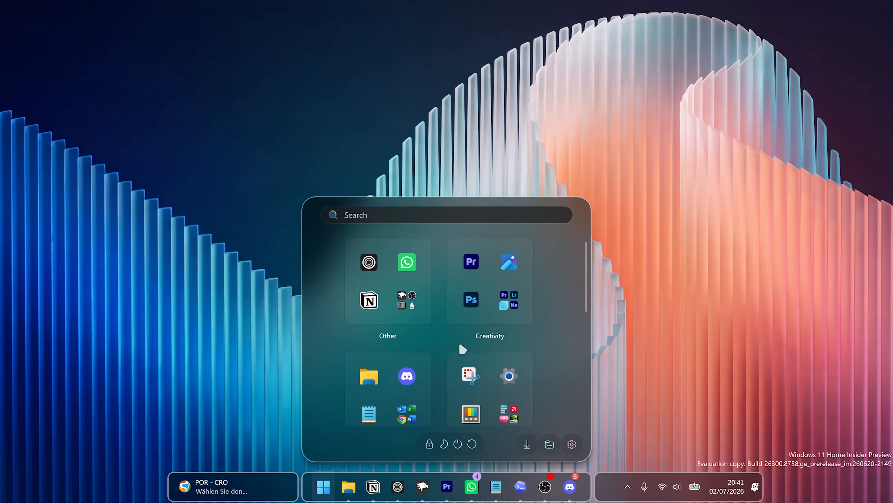
Step: Look through the Start menu's app categories, and try the top bar's collapsible system group and power button
scroll(463, 349, "down", 6)
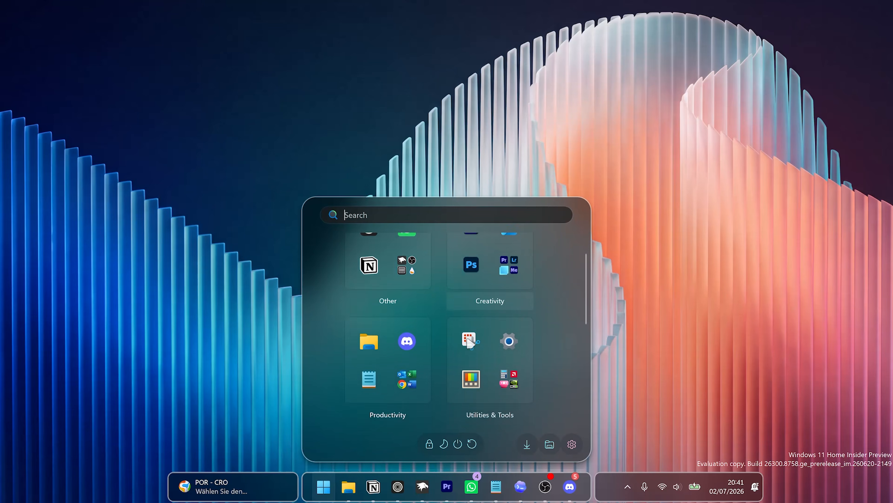
scroll(463, 340, "up", 3)
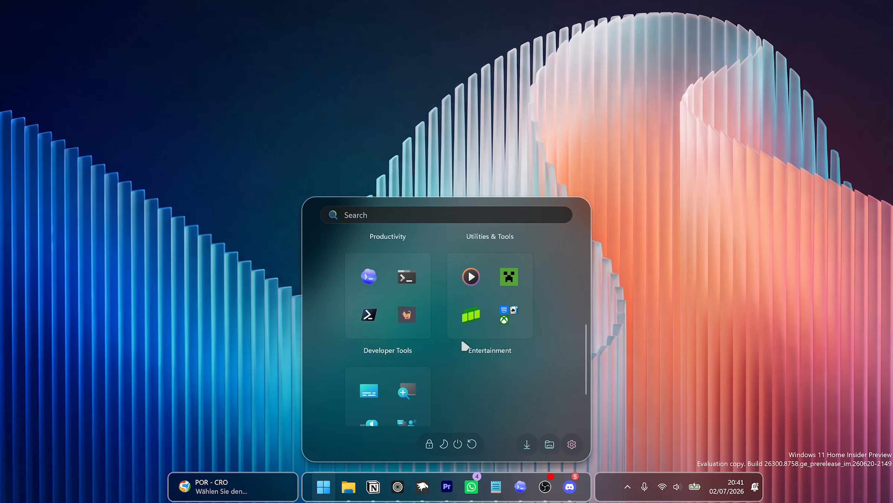
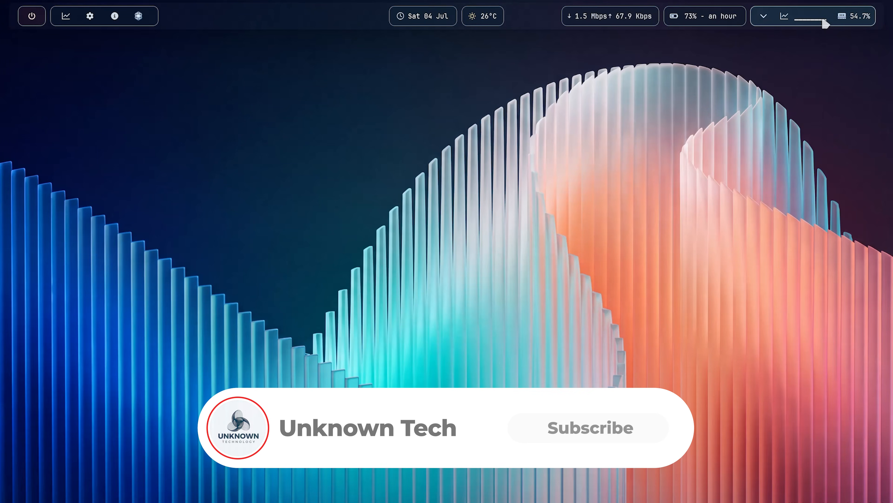
left_click(752, 17)
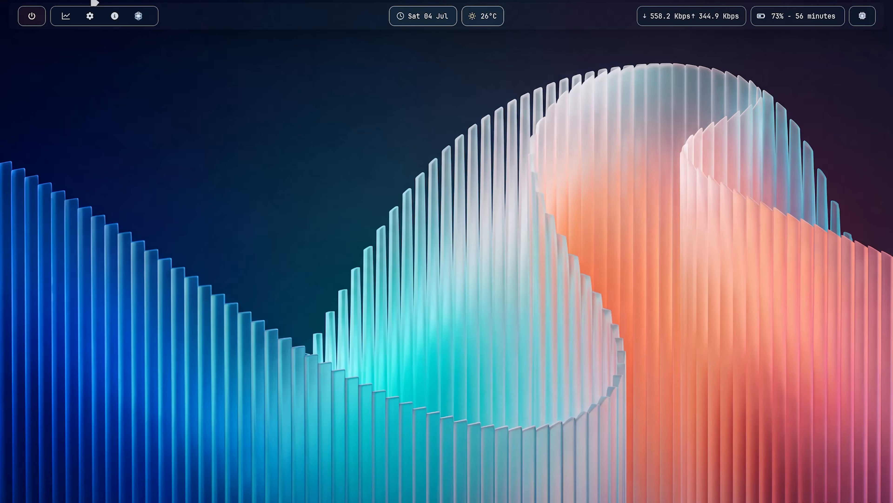
left_click(31, 16)
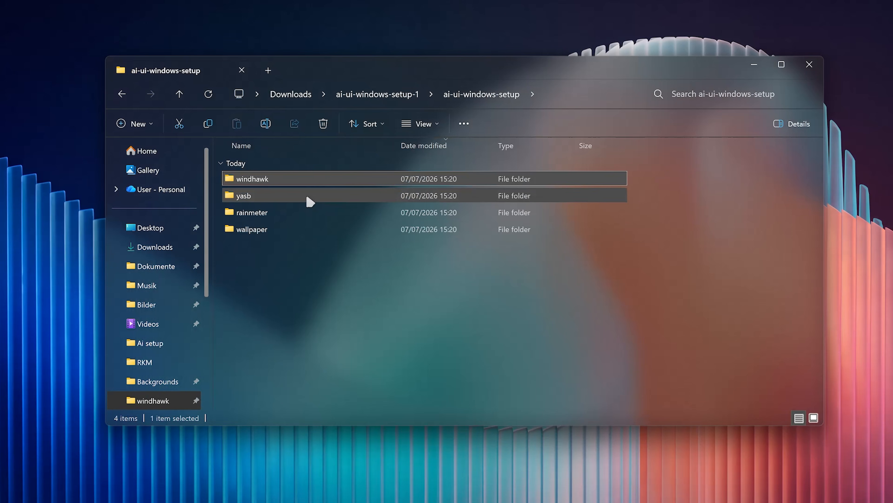
Step: Copy config.yaml and styles from the downloaded yasb folder into YASB's own config folder, overwriting the existing files
double_click(309, 197)
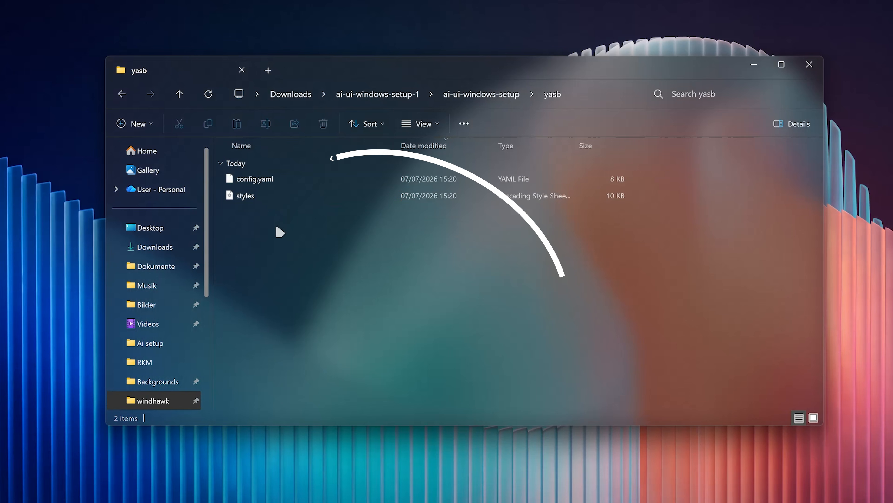
left_click_drag(275, 220, 238, 163)
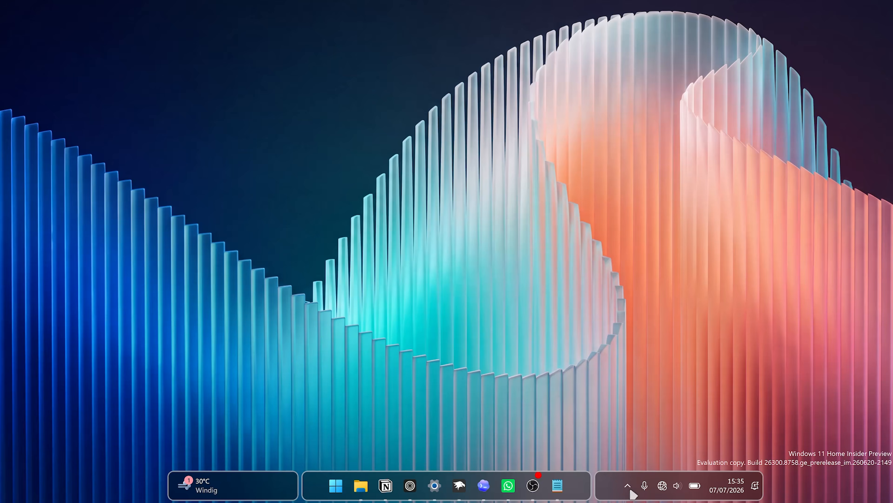
left_click(630, 490)
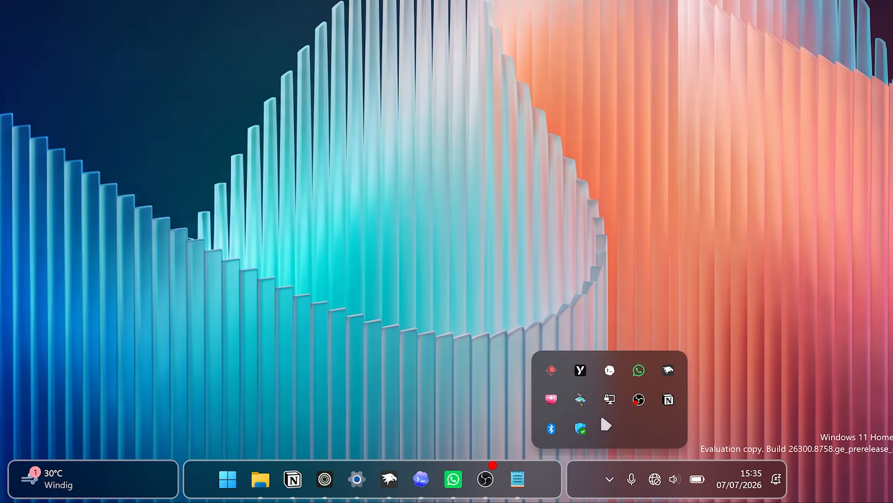
right_click(563, 329)
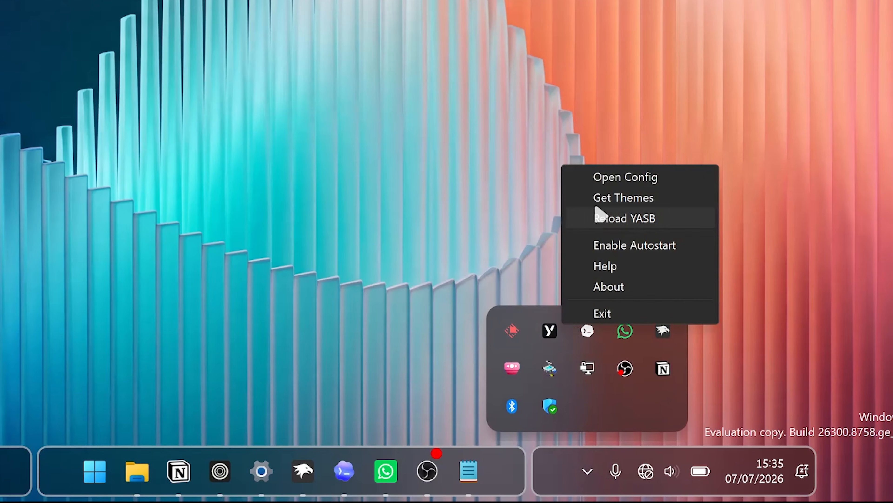
left_click(637, 177)
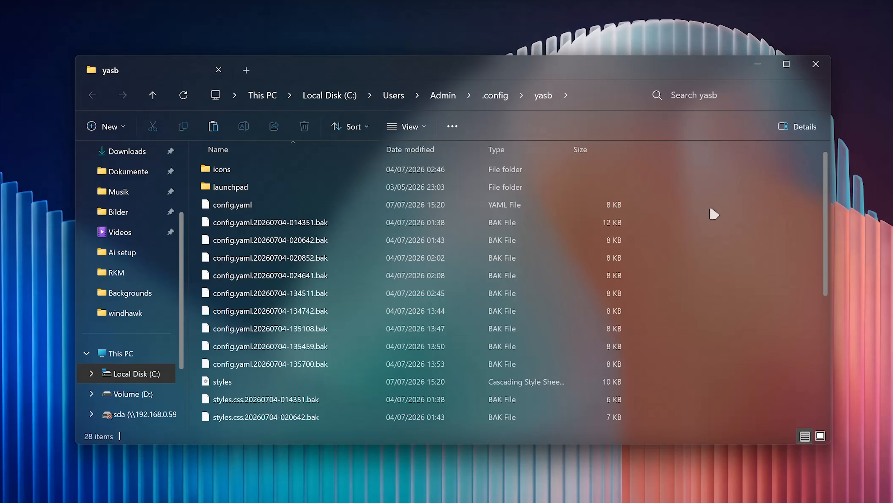
key("ctrl+v")
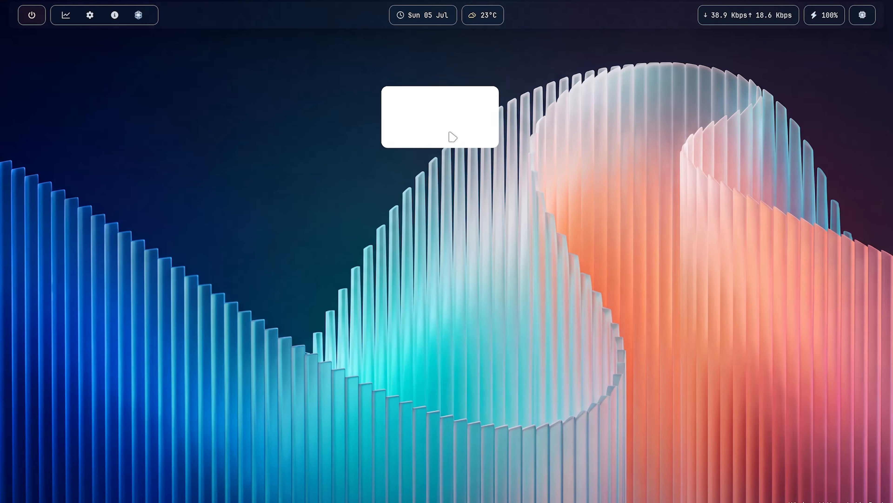
Step: Inspect the Rainmeter clock widget on the desktop between revisions, and review the follow-up prompt on day visibility, wallpaper colors and glass aesthetic
left_click_drag(461, 99, 618, 295)
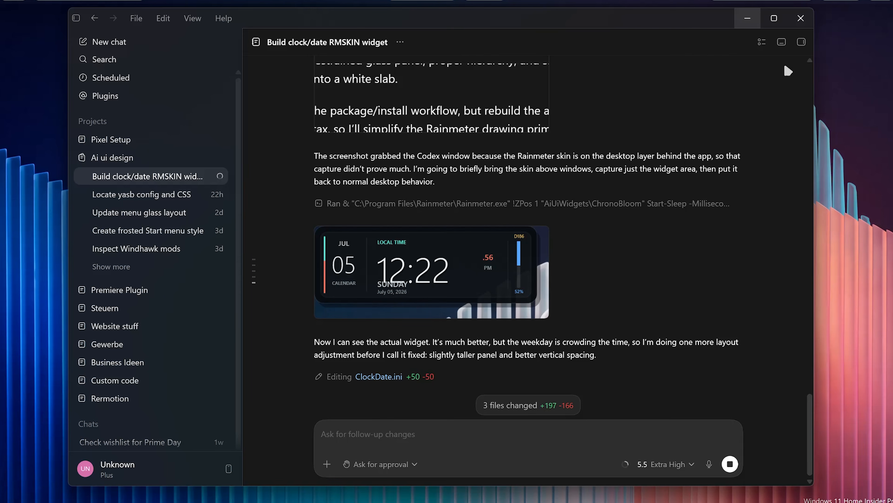
left_click(748, 25)
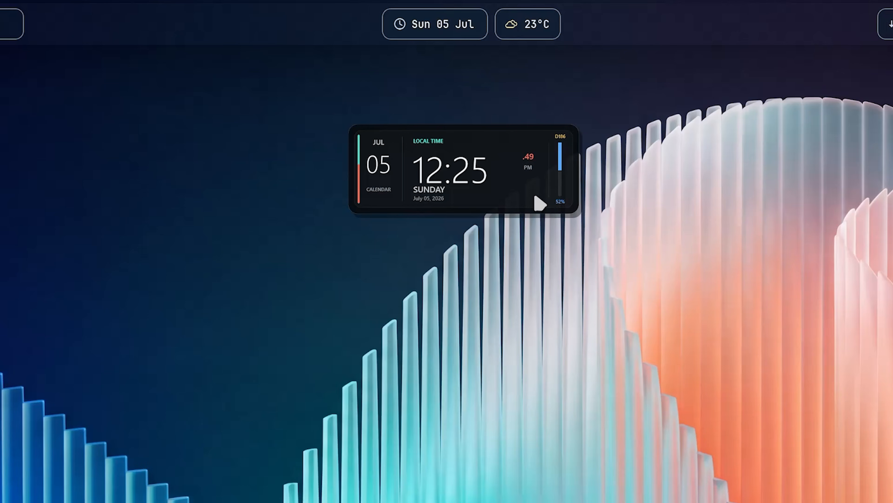
mouse_move(540, 203)
left_mouse_down()
mouse_move(542, 180)
mouse_move(552, 200)
left_mouse_up()
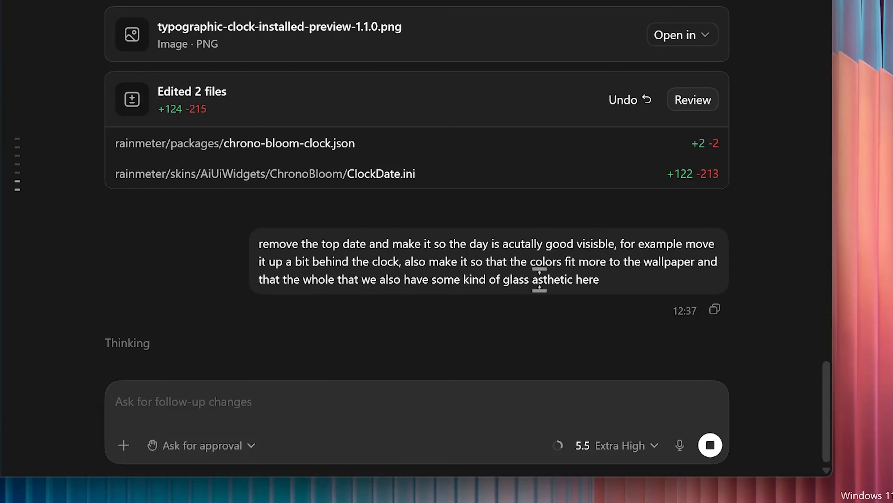
left_click_drag(271, 261, 424, 261)
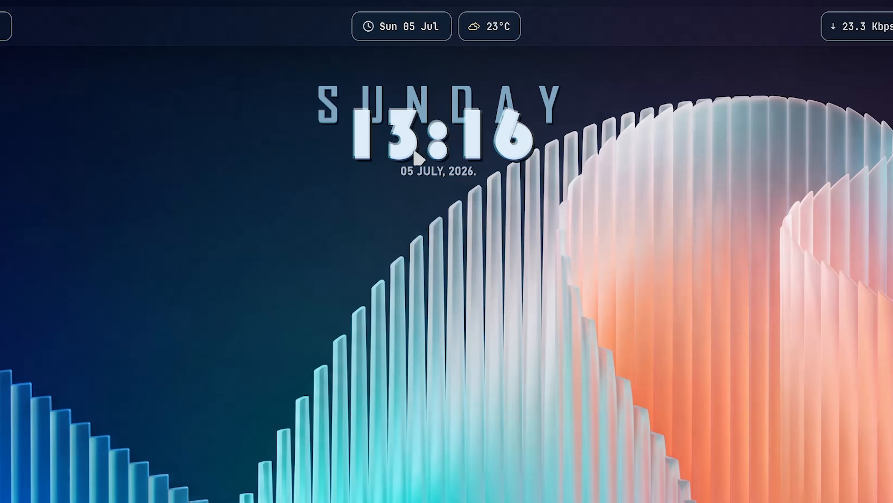
right_click(415, 144)
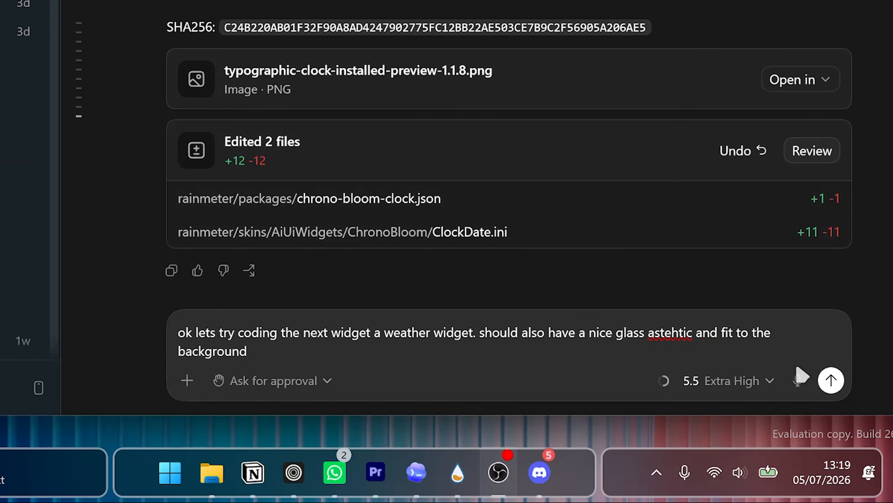
Step: Send Codex the prompt for a weather widget with a glass aesthetic fitting the background, and inspect the resulting widget
left_click(830, 380)
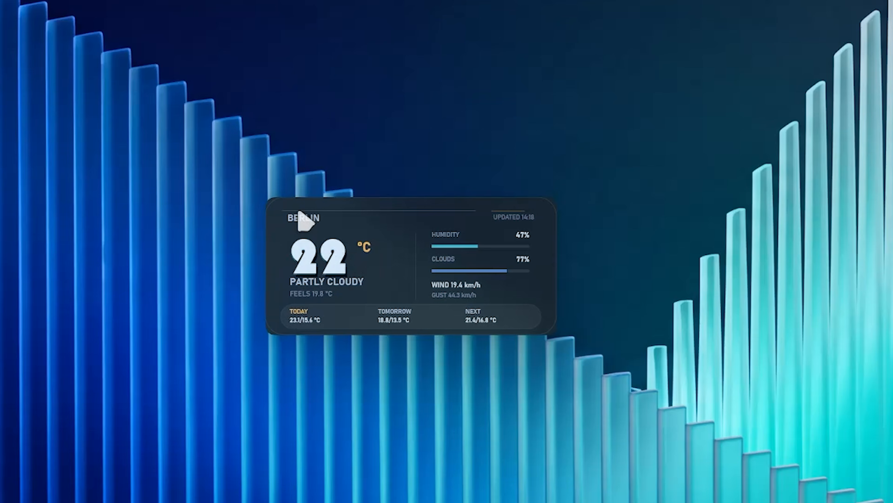
right_click(303, 221)
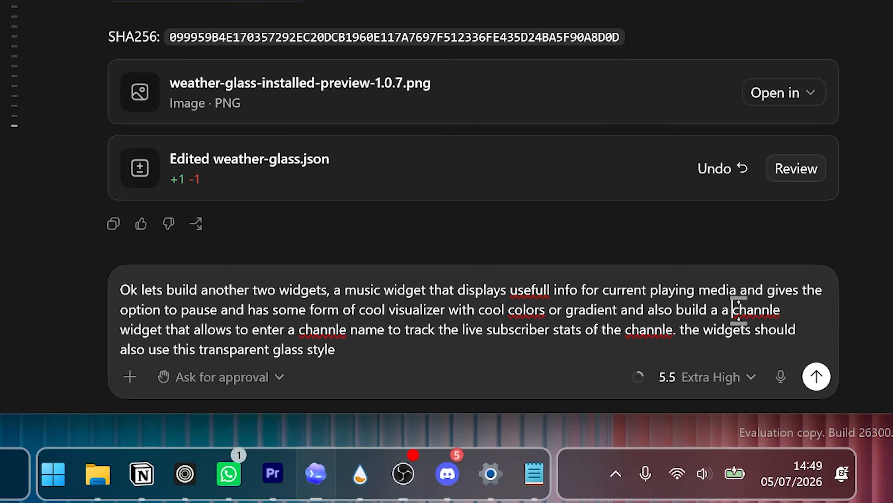
Step: Request glass-style music and channel stats widgets from Codex, and approve its reading of Rainmeter.ini and the Rainmeter log
left_click_drag(732, 310, 161, 327)
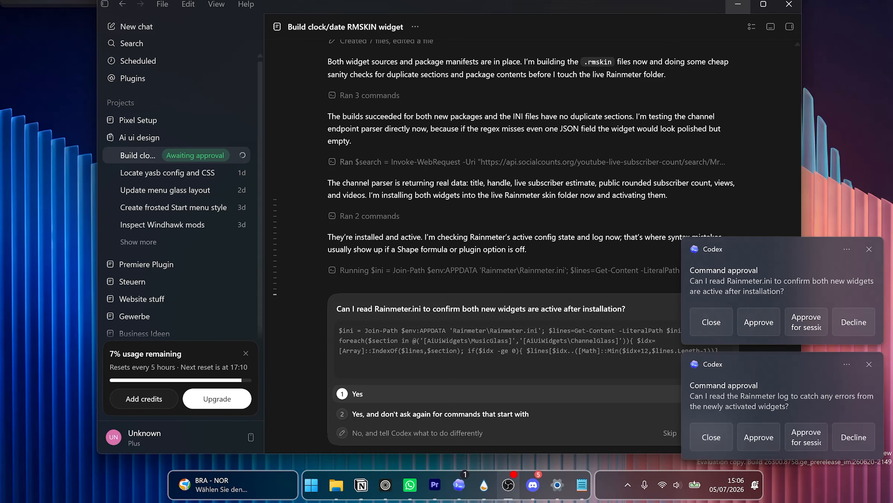
left_click(421, 398)
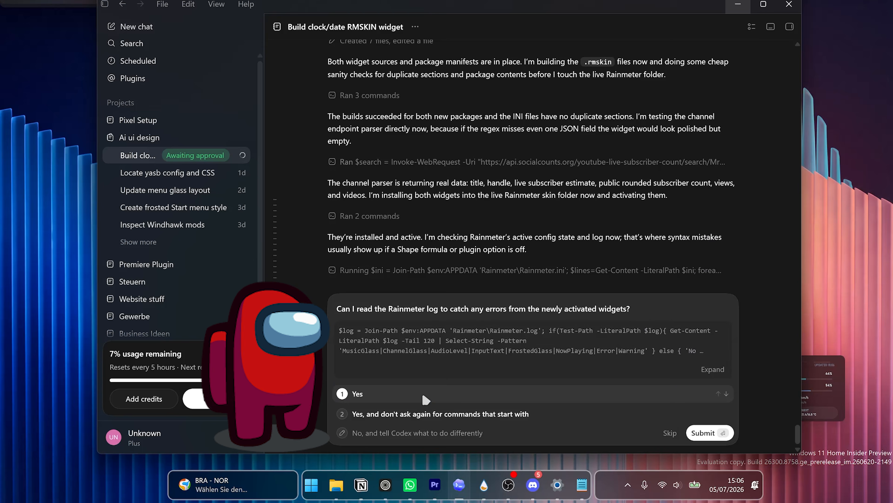
left_click(426, 398)
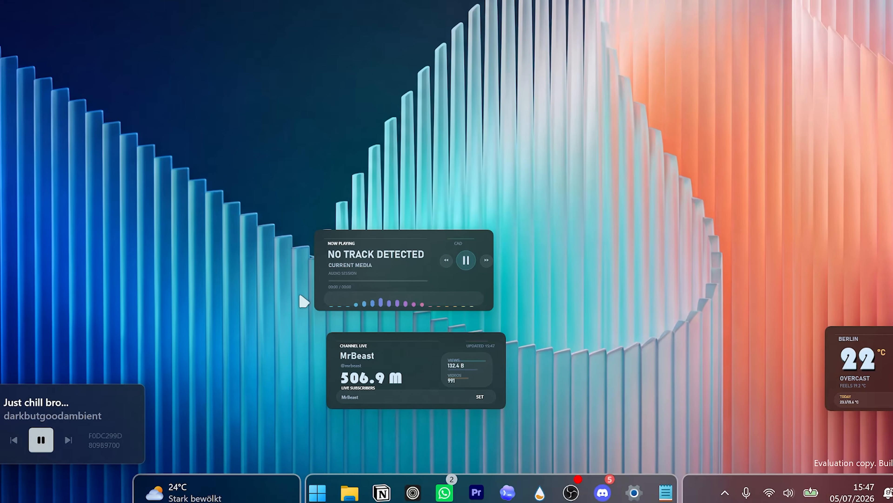
Step: Try to set the live subscriber widget's channel name to "ÛnknownTech"
type("Ûn")
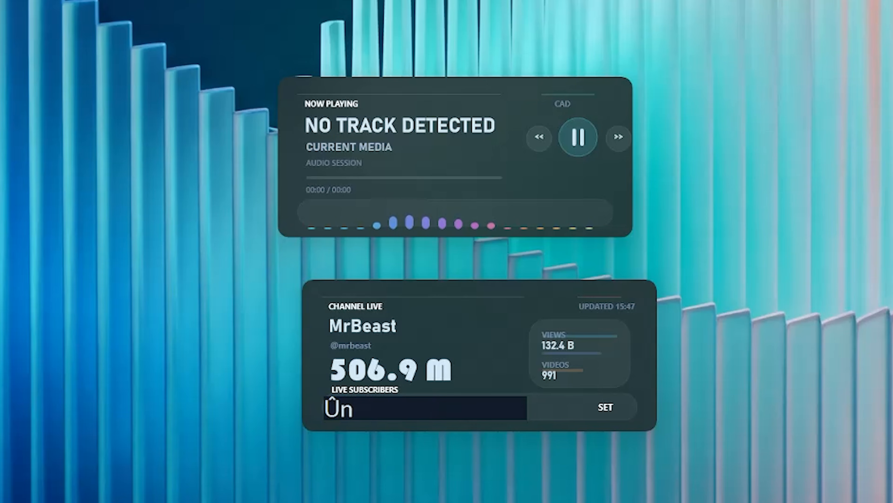
type("knownTech")
key("Return")
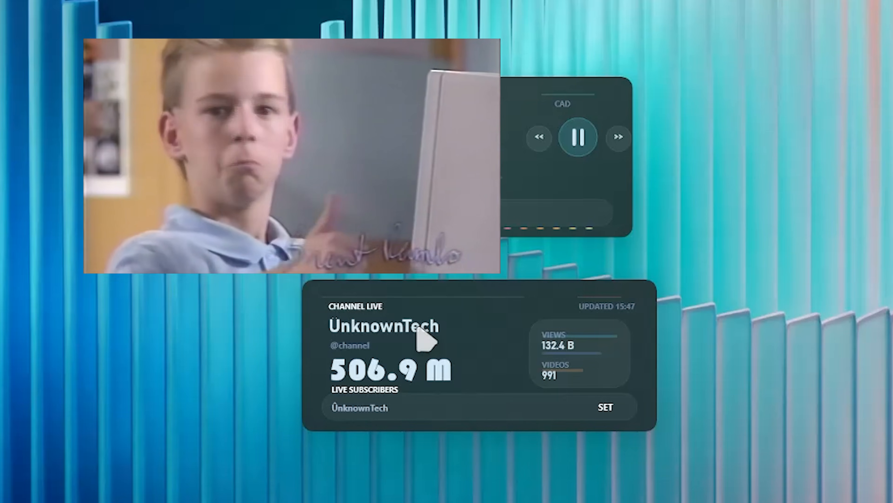
Step: Set the live subscriber widget's channel to "Unknown Tech" and test the music widget's playback control
left_click(376, 408)
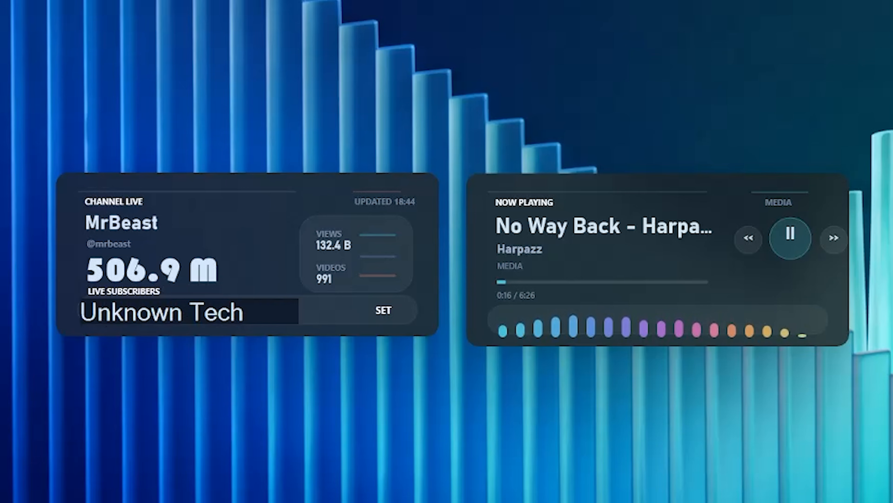
key("Return")
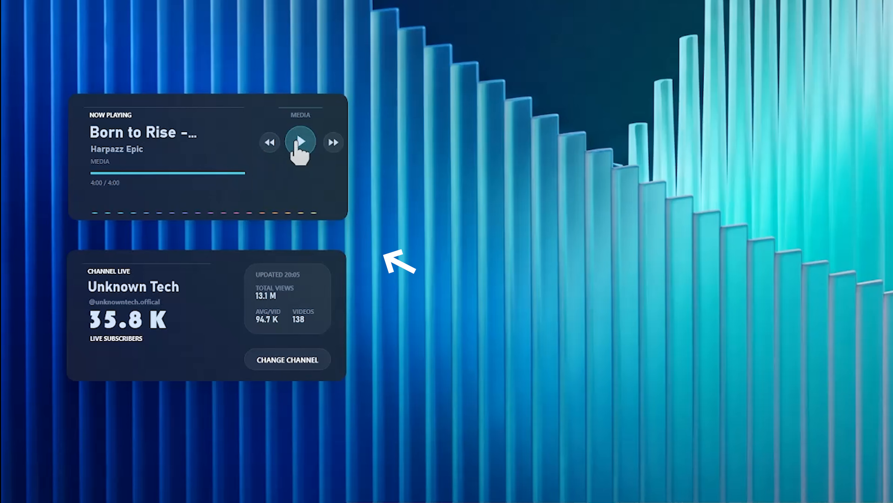
left_click(297, 142)
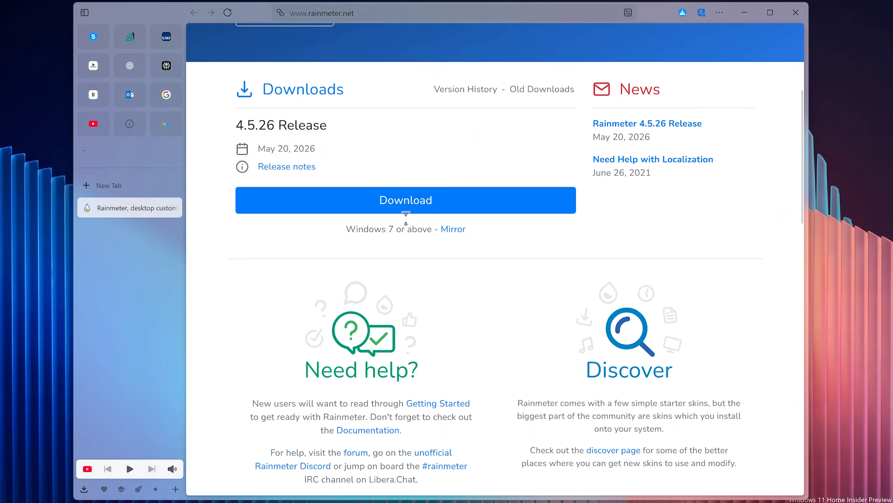
Step: Get the Rainmeter 4.5.26 release from rainmeter.net and run its setup from the Downloads folder
scroll(405, 218, "up", 5)
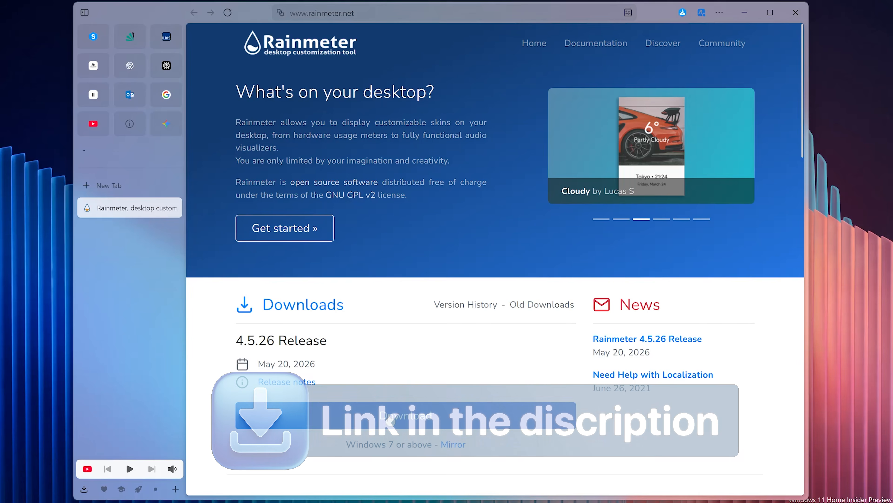
key("ctrl+t")
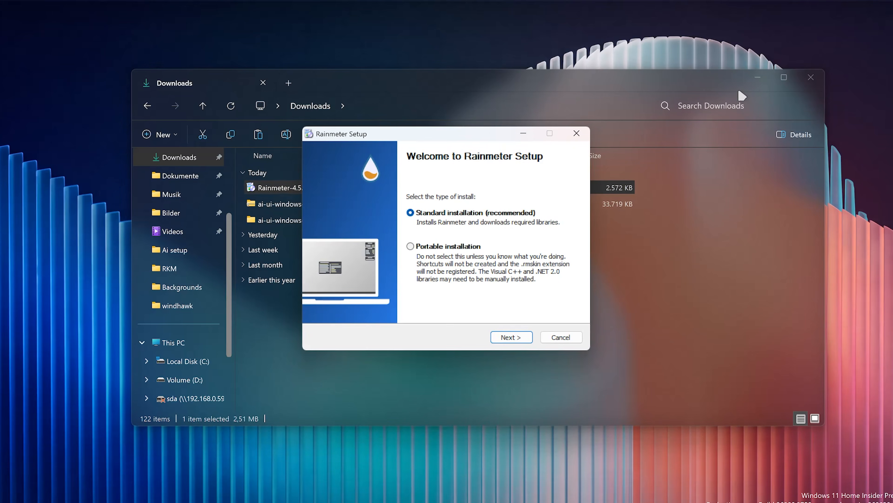
left_click(757, 82)
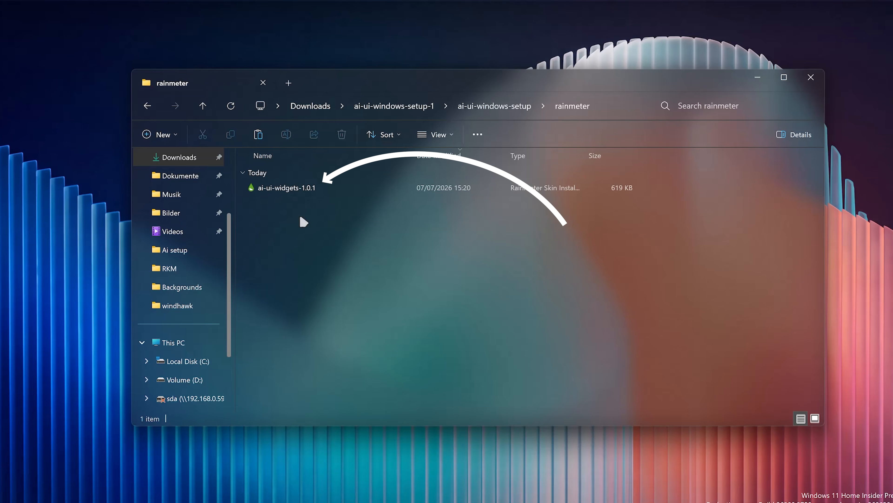
Step: Open the ai-ui-widgets-1.0.1 package from the downloaded rainmeter folder in the Rainmeter Skin Installer, and minimize File Explorer
double_click(332, 192)
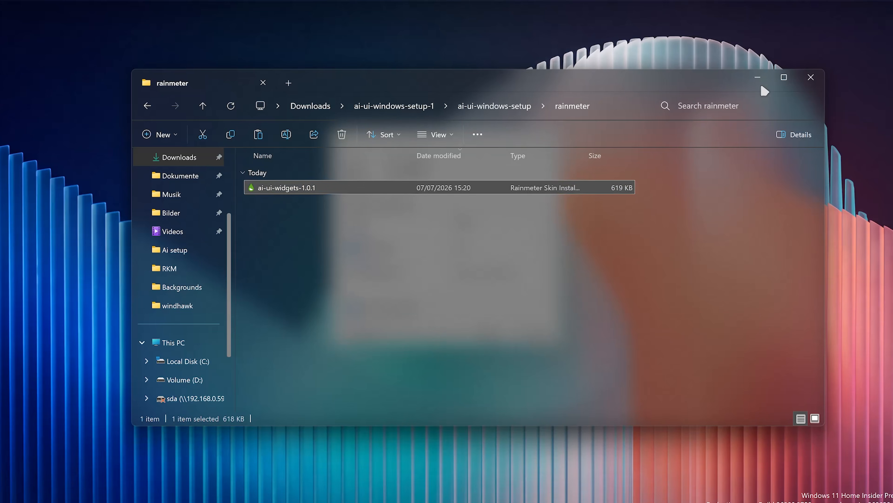
left_click(759, 80)
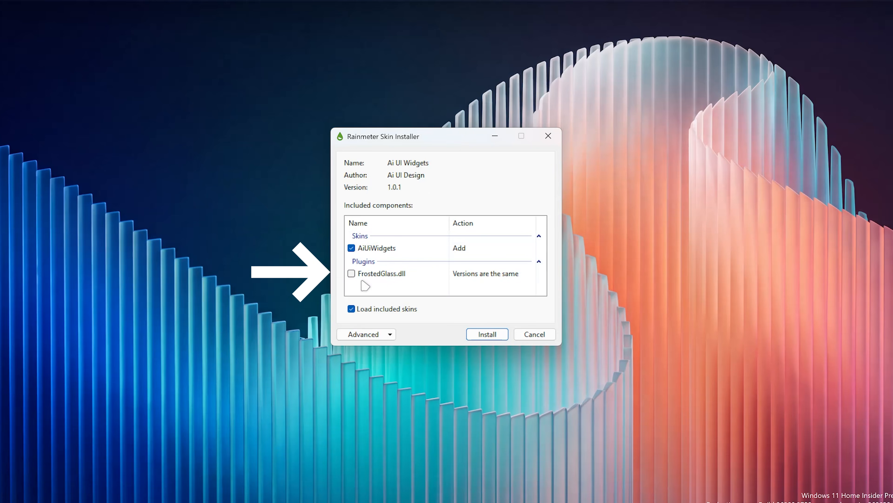